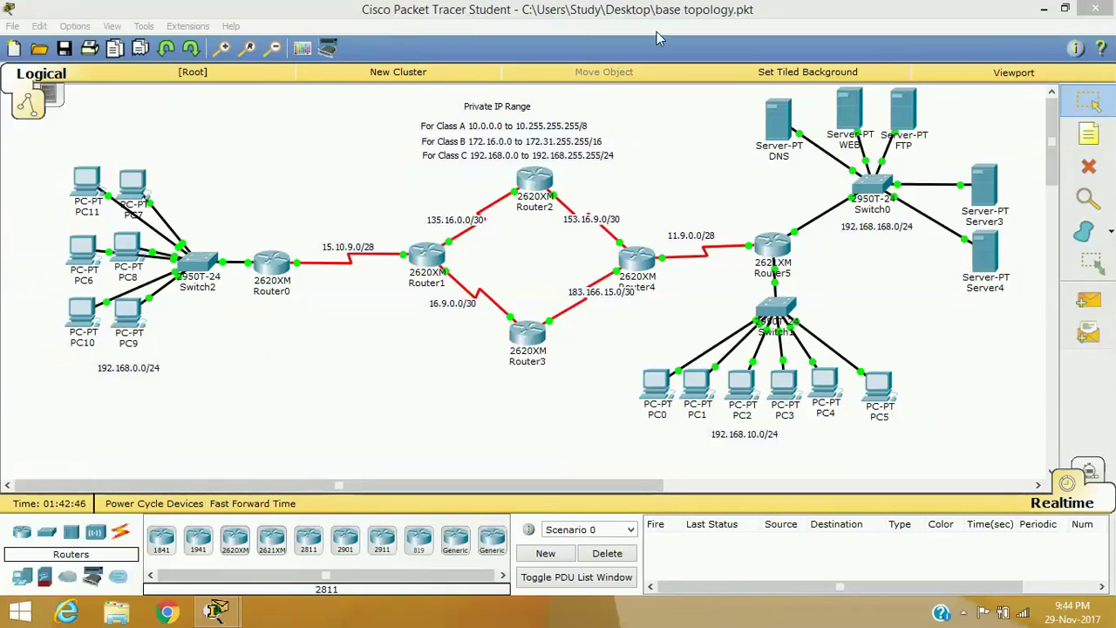
# Select Router4's link and the 11.9.0.0/28 link label in the topology.
pyautogui.click(659, 190)
pyautogui.moveTo(658, 183); pyautogui.dragTo(630, 345)
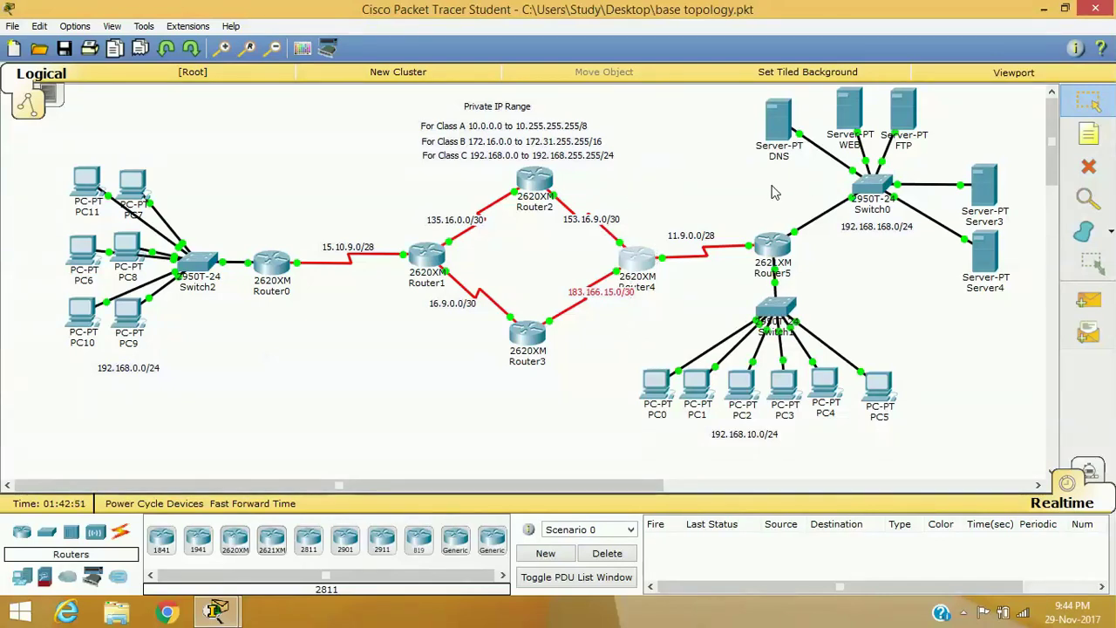
pyautogui.click(772, 192)
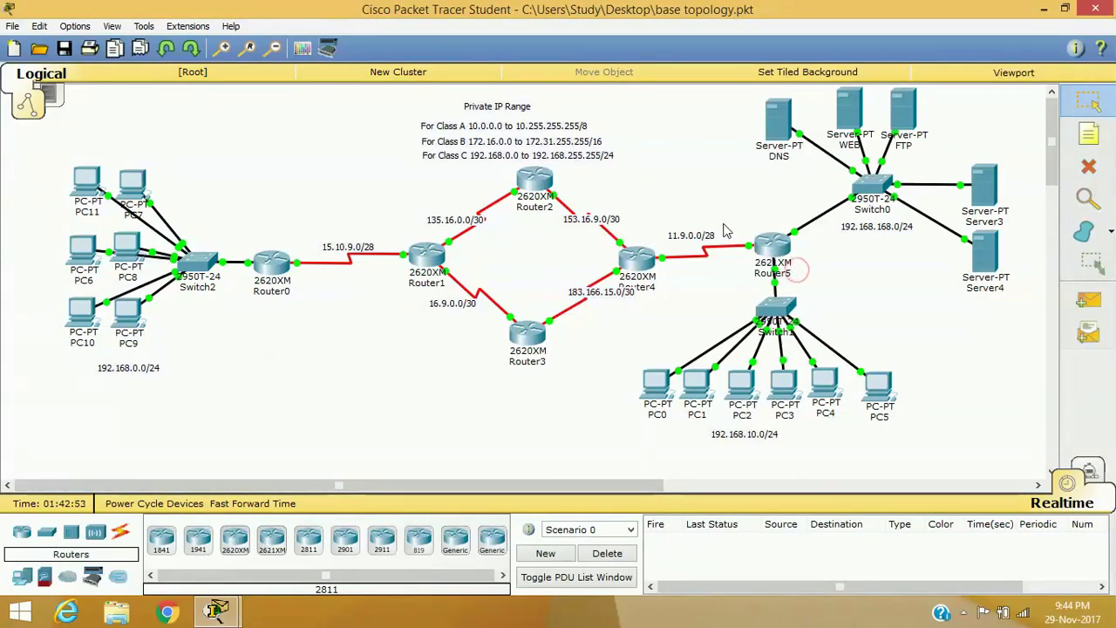
pyautogui.moveTo(663, 209); pyautogui.dragTo(717, 275)
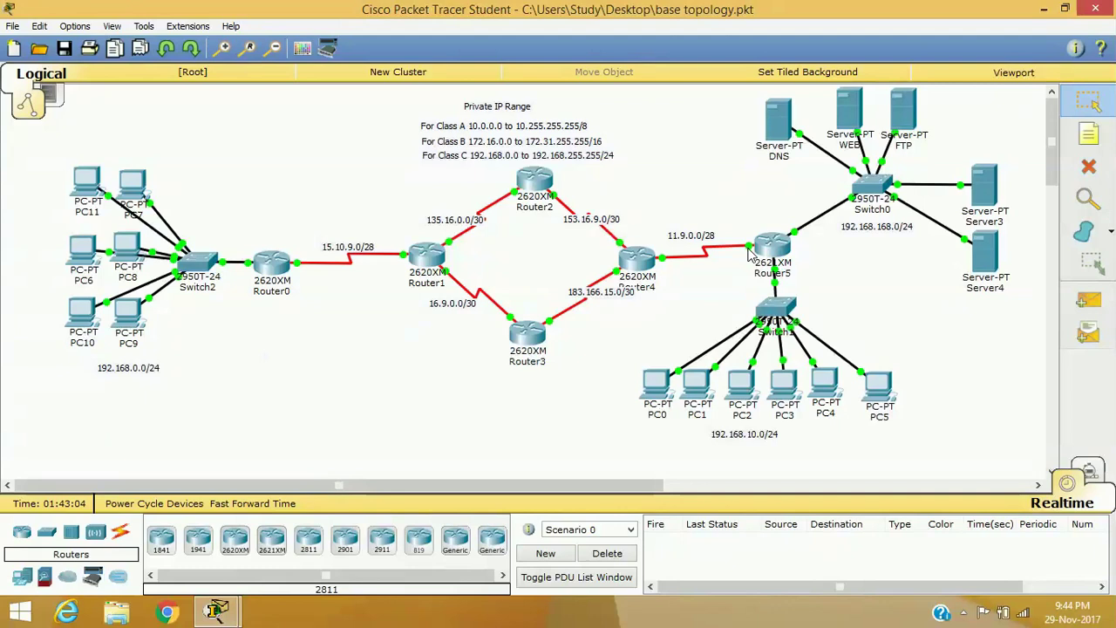
pyautogui.moveTo(749, 253)
# Run show ip nat translations in Router5's console.
pyautogui.click(775, 246)
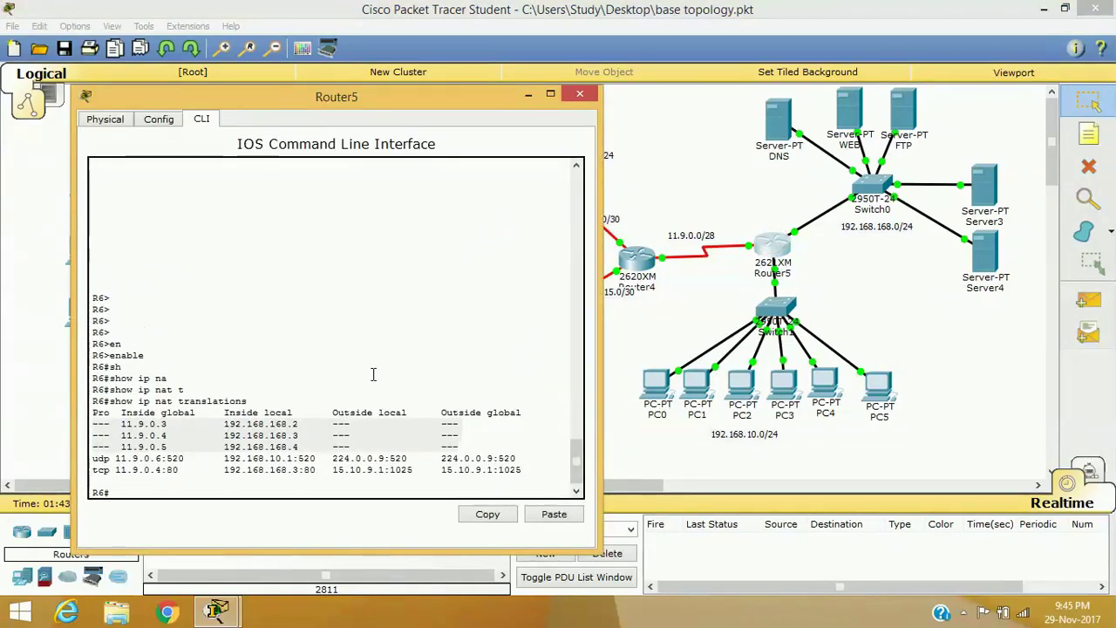
pyautogui.click(166, 493)
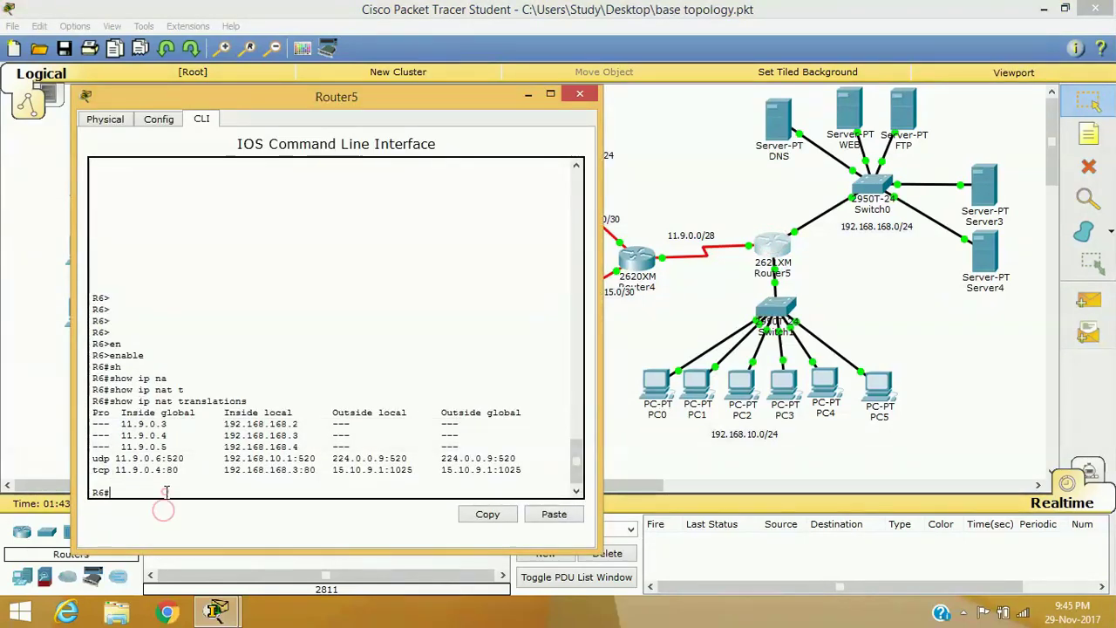
pyautogui.write('sh')
pyautogui.press('Tab')
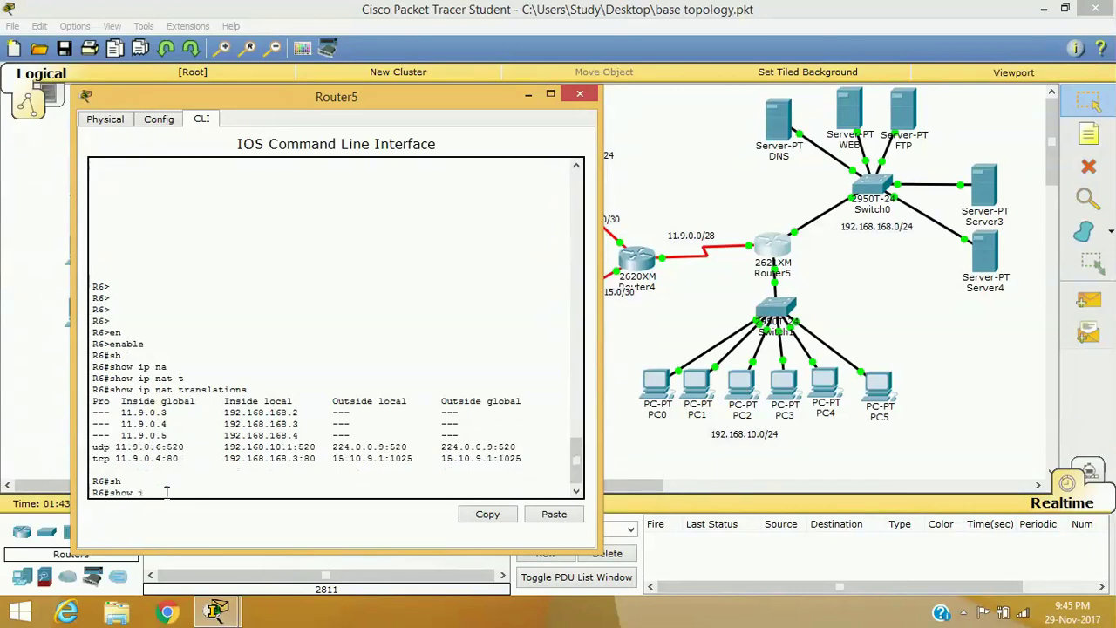
pyautogui.press('BackSpace')
pyautogui.press('BackSpace')
pyautogui.press('BackSpace')
pyautogui.press('BackSpace')
pyautogui.write('p n')
pyautogui.press('Tab')
pyautogui.write('a')
pyautogui.press('Tab')
pyautogui.write('t')
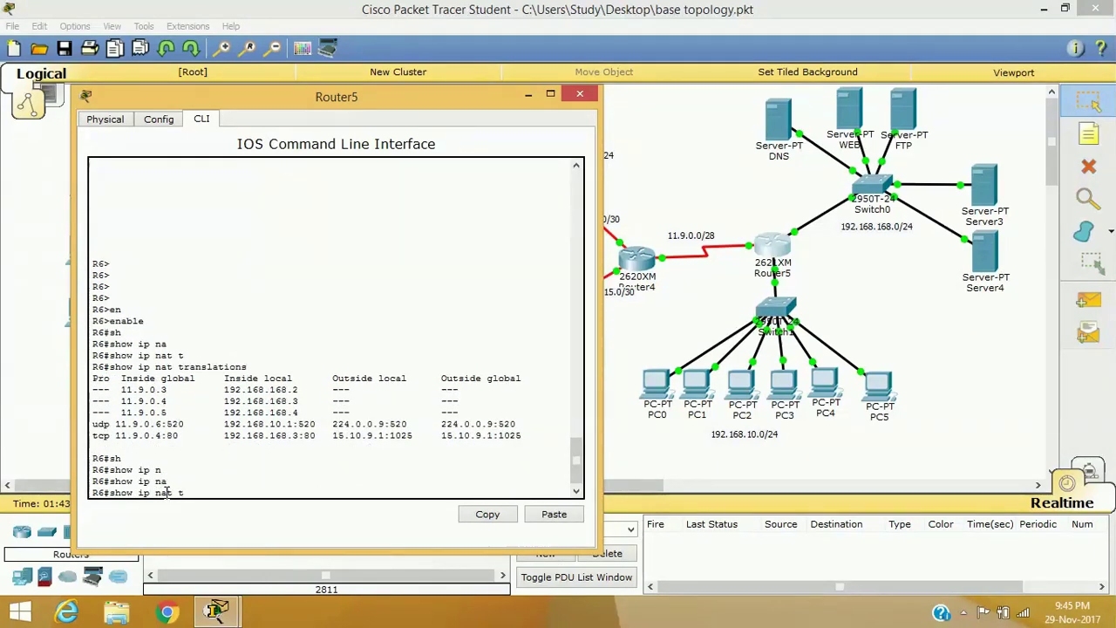
pyautogui.press('Tab')
pyautogui.press('Return')
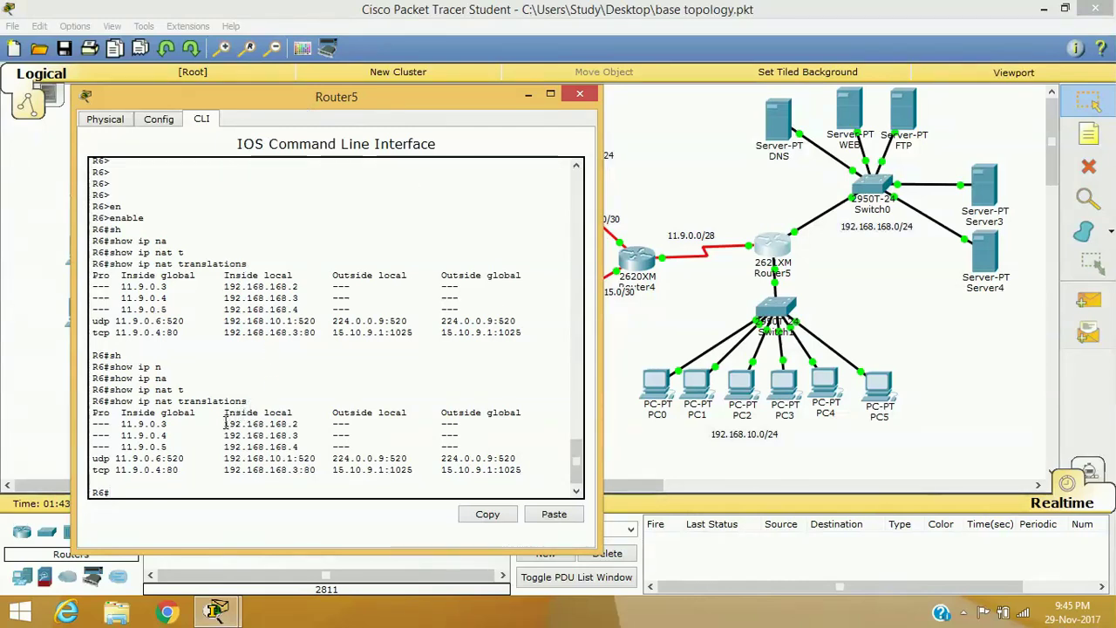
# Highlight Router5's inside locals 192.168.168.2, .3, .4 and inside global 11.9.0.3.
pyautogui.moveTo(224, 422); pyautogui.dragTo(304, 424)
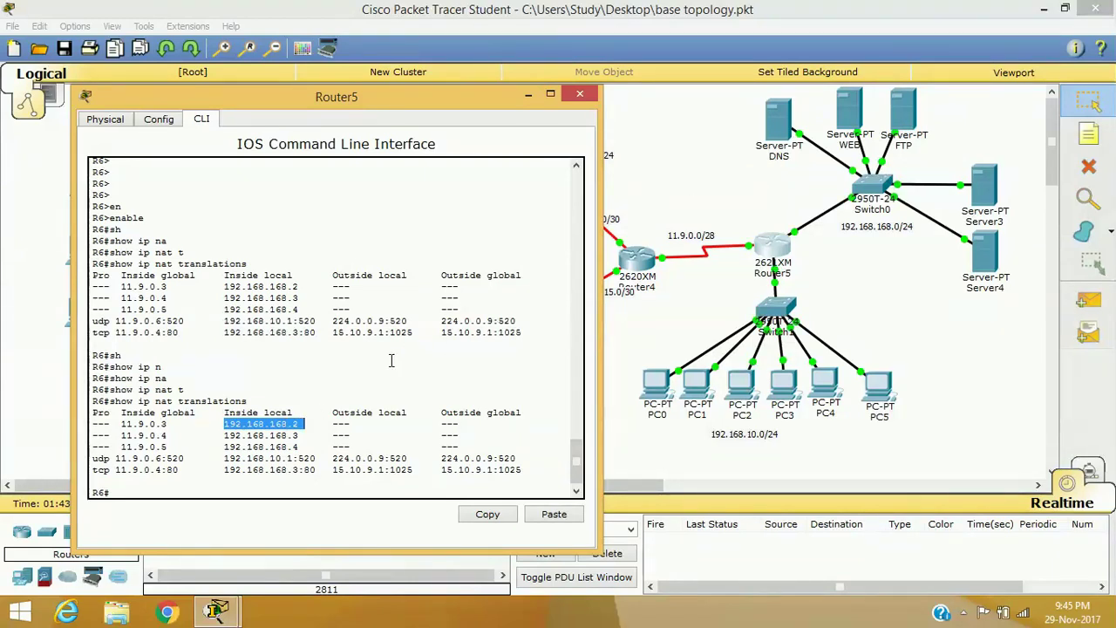
pyautogui.moveTo(122, 424); pyautogui.dragTo(277, 441)
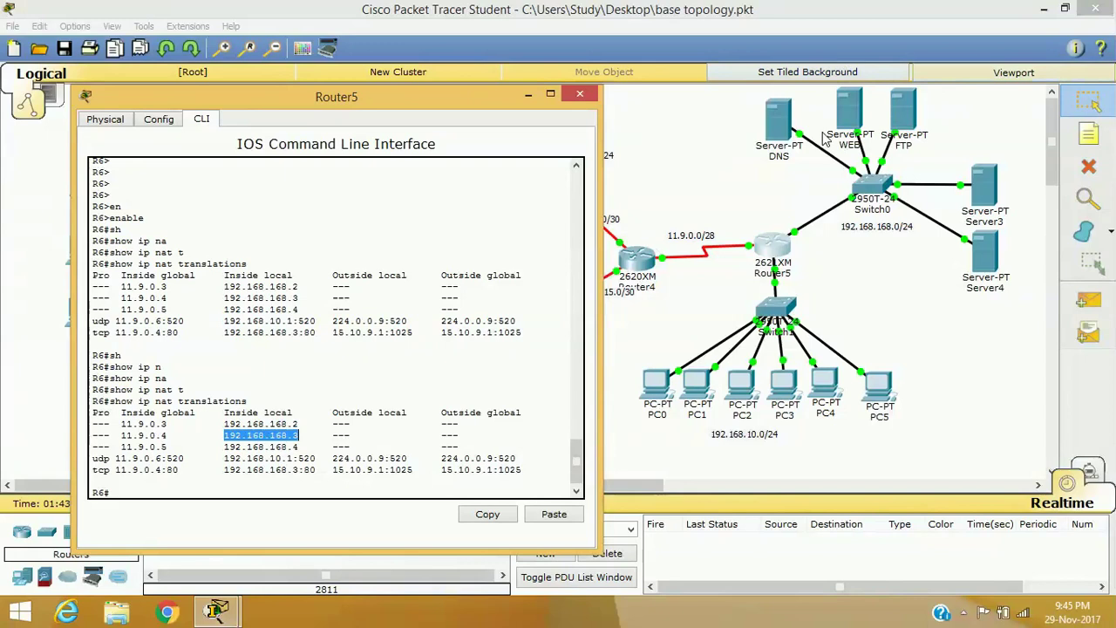
pyautogui.click(226, 448)
pyautogui.moveTo(226, 448); pyautogui.dragTo(301, 446)
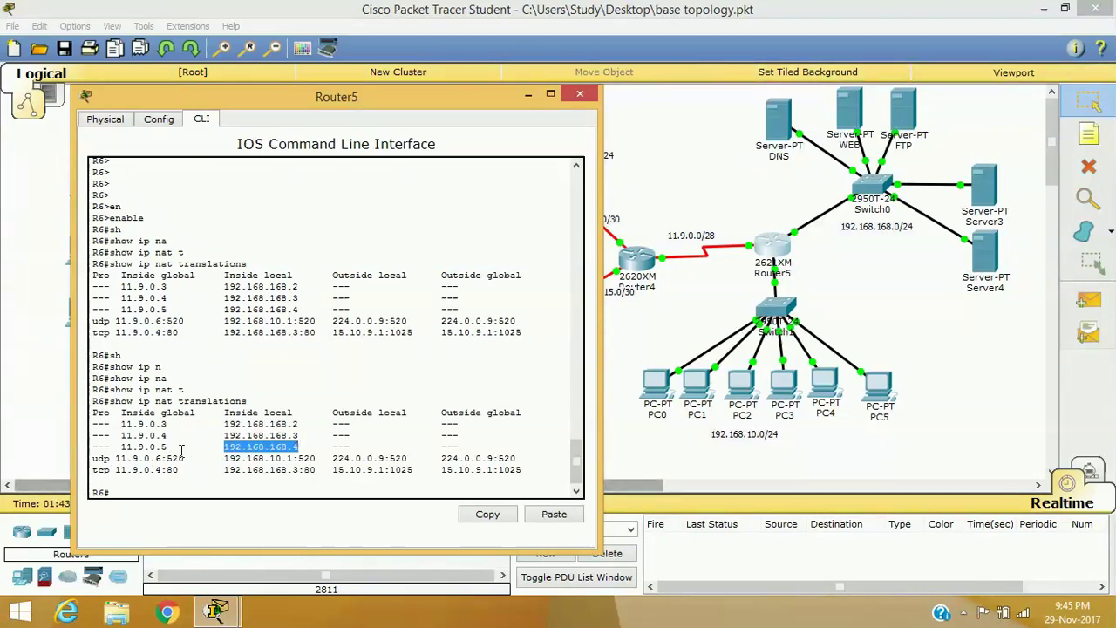
pyautogui.moveTo(181, 449); pyautogui.dragTo(104, 425)
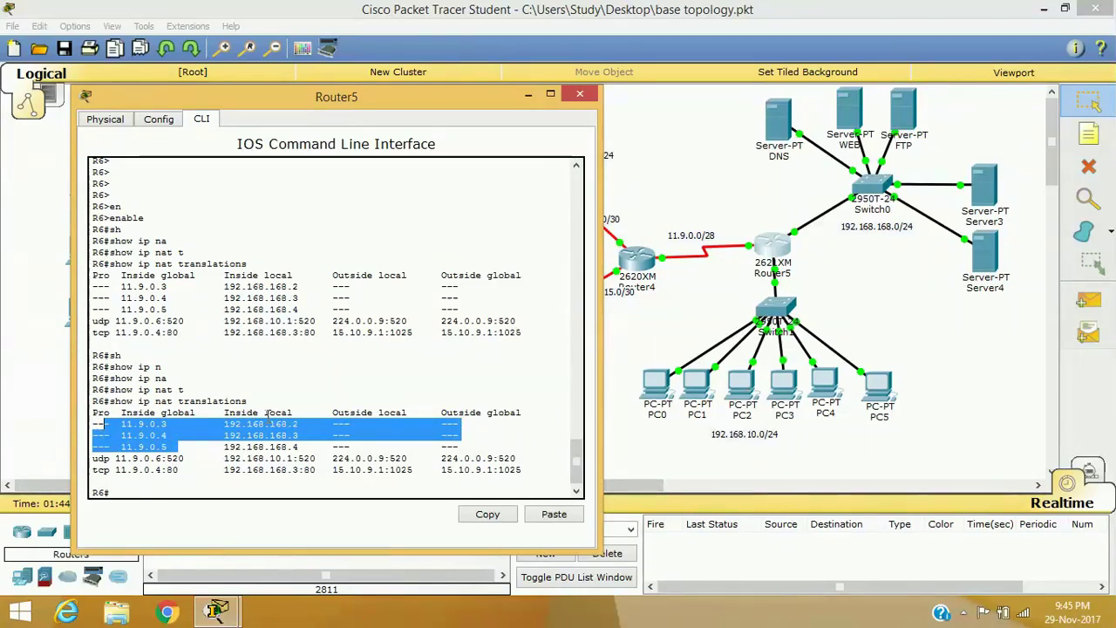
pyautogui.click(199, 429)
pyautogui.moveTo(166, 424); pyautogui.dragTo(117, 424)
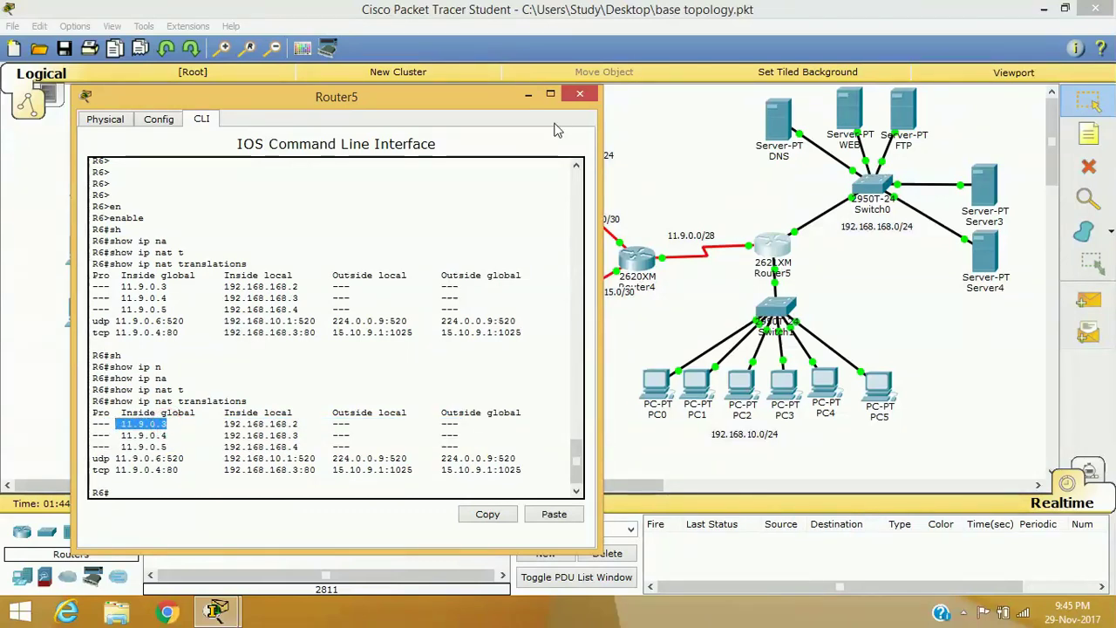
# Close Router5 and select PC0–PC5, then the left LAN cluster with Router0.
pyautogui.click(579, 93)
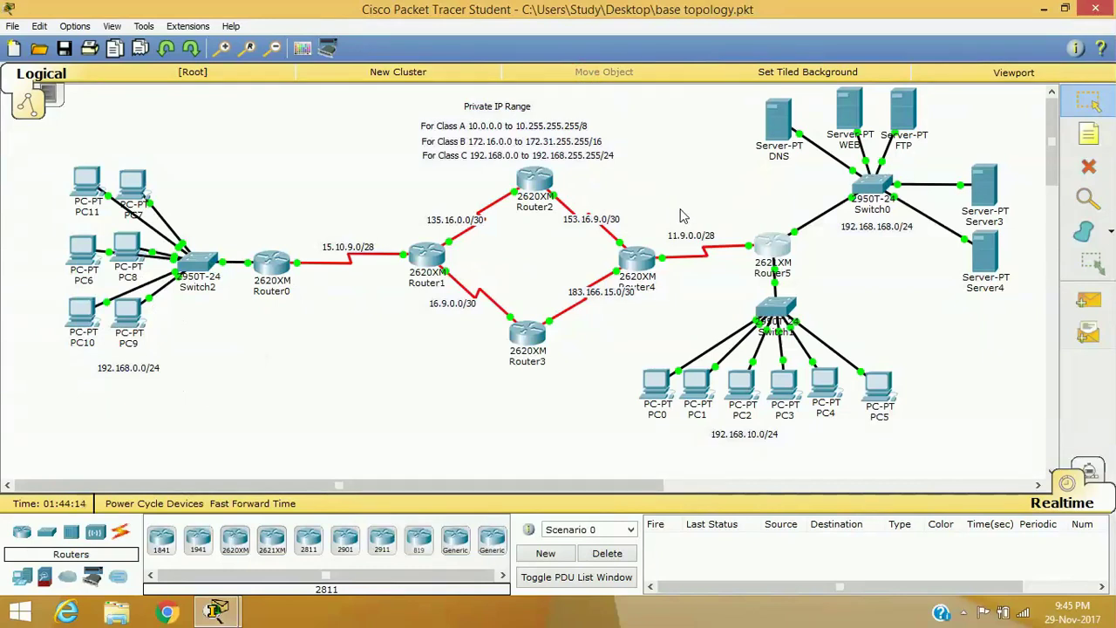
pyautogui.moveTo(613, 361); pyautogui.dragTo(971, 431)
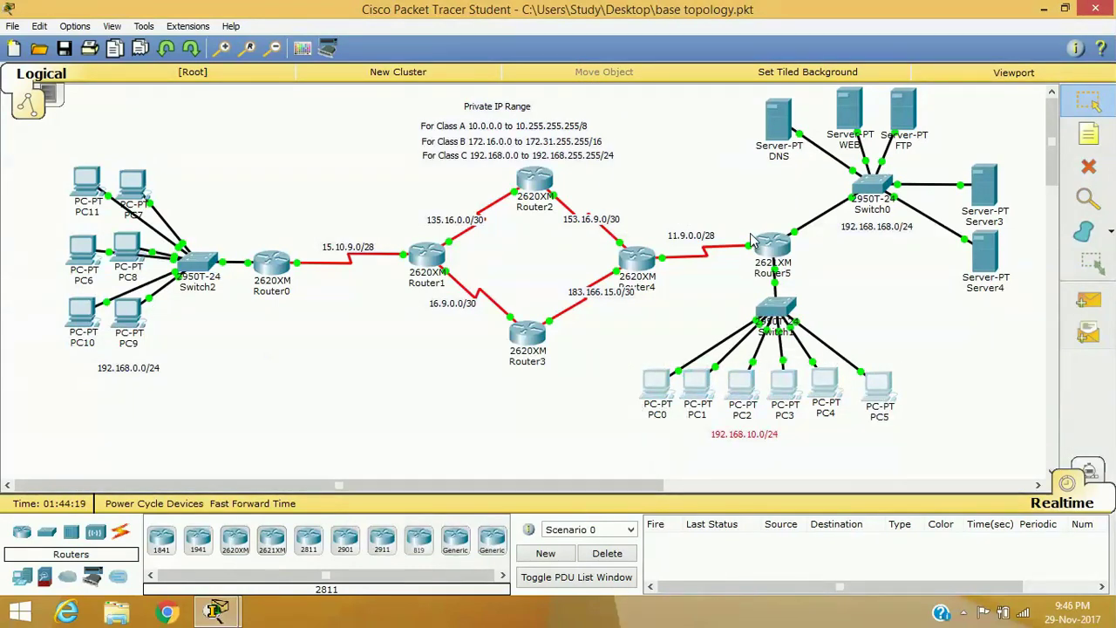
pyautogui.click(327, 357)
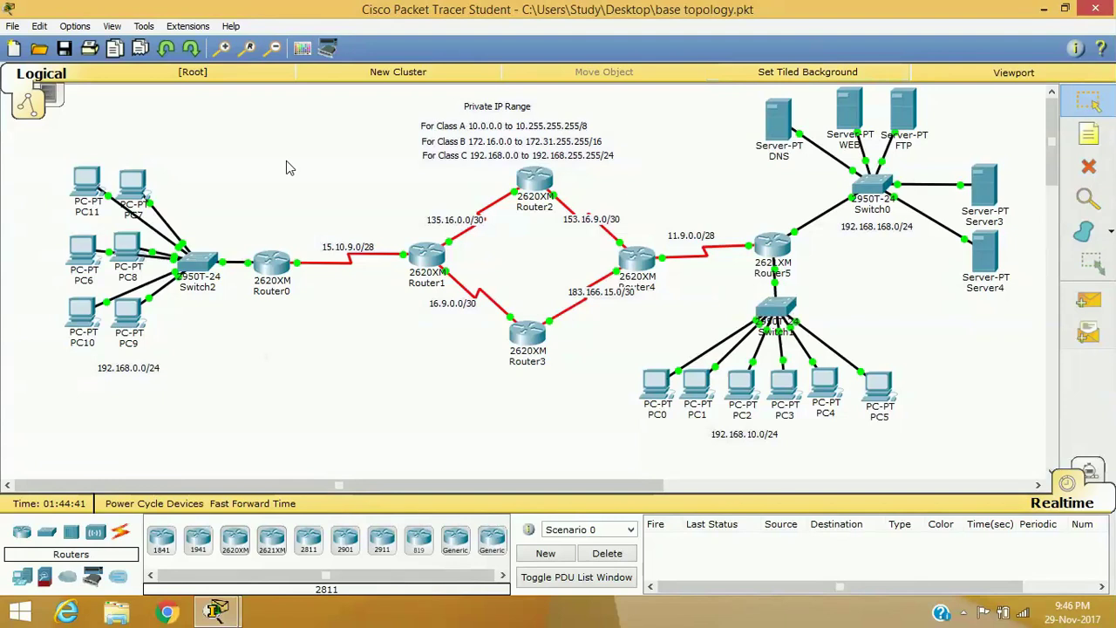
pyautogui.moveTo(303, 114); pyautogui.dragTo(22, 453)
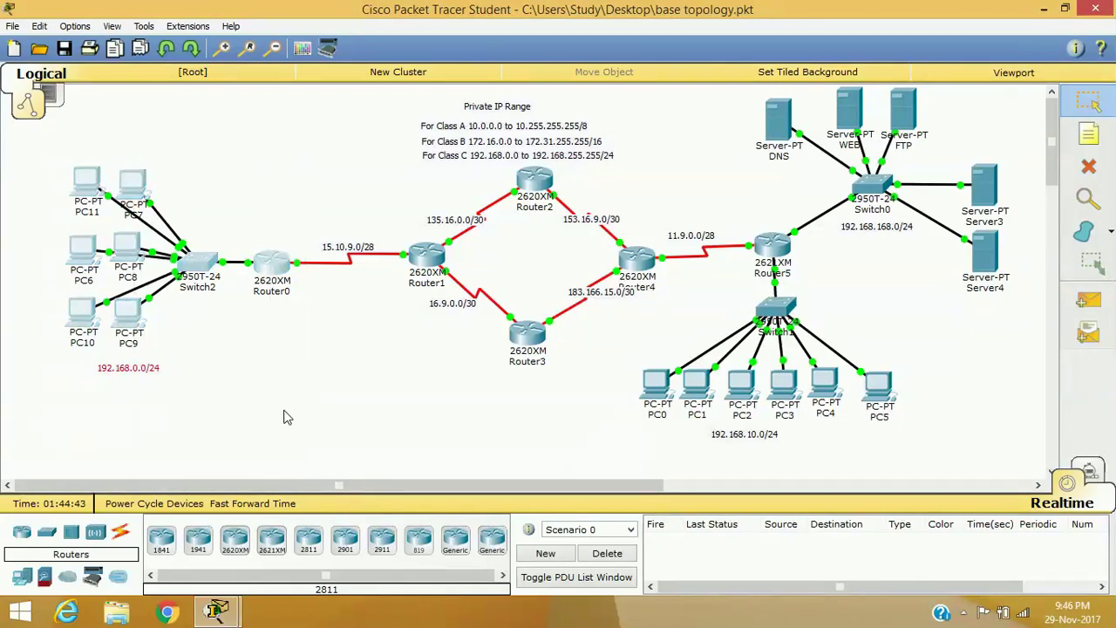
pyautogui.click(295, 410)
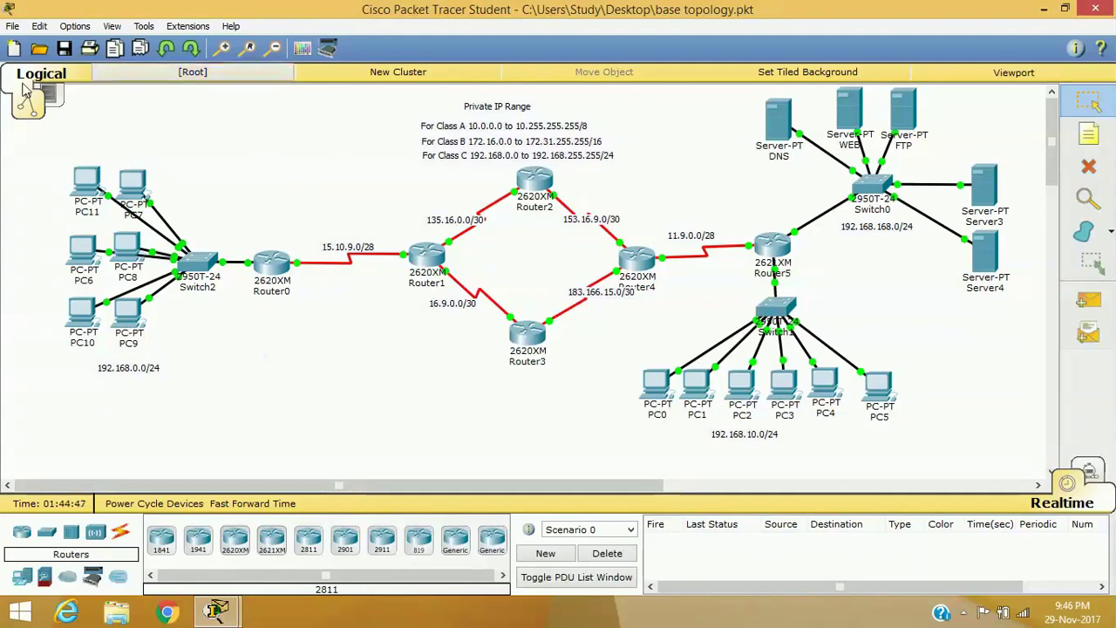
pyautogui.moveTo(26, 144); pyautogui.dragTo(305, 471)
pyautogui.click(323, 374)
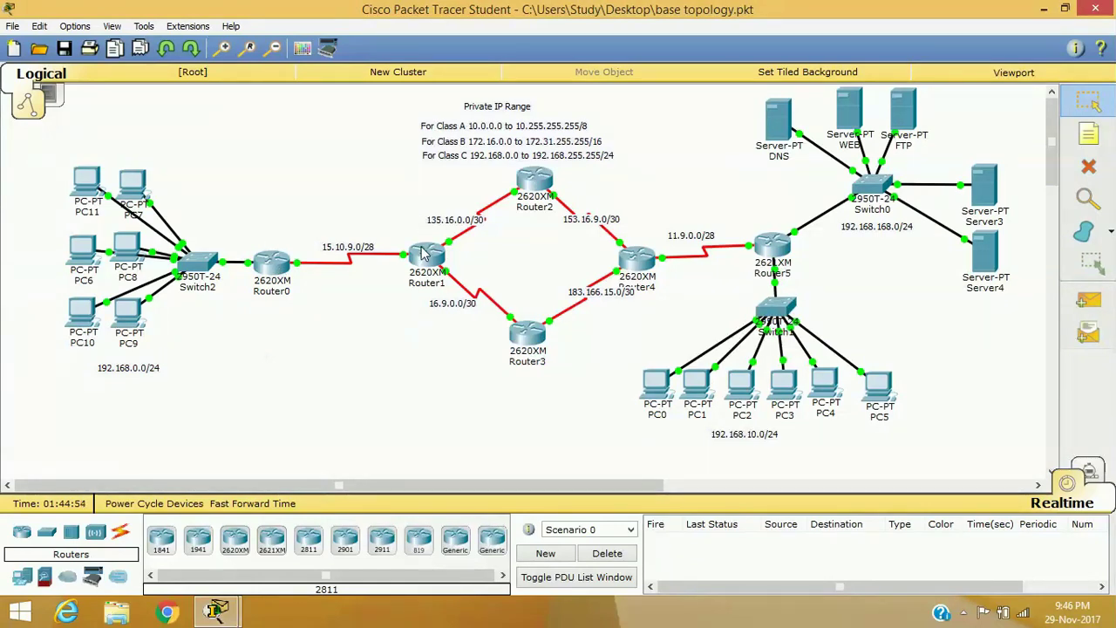
pyautogui.moveTo(424, 252)
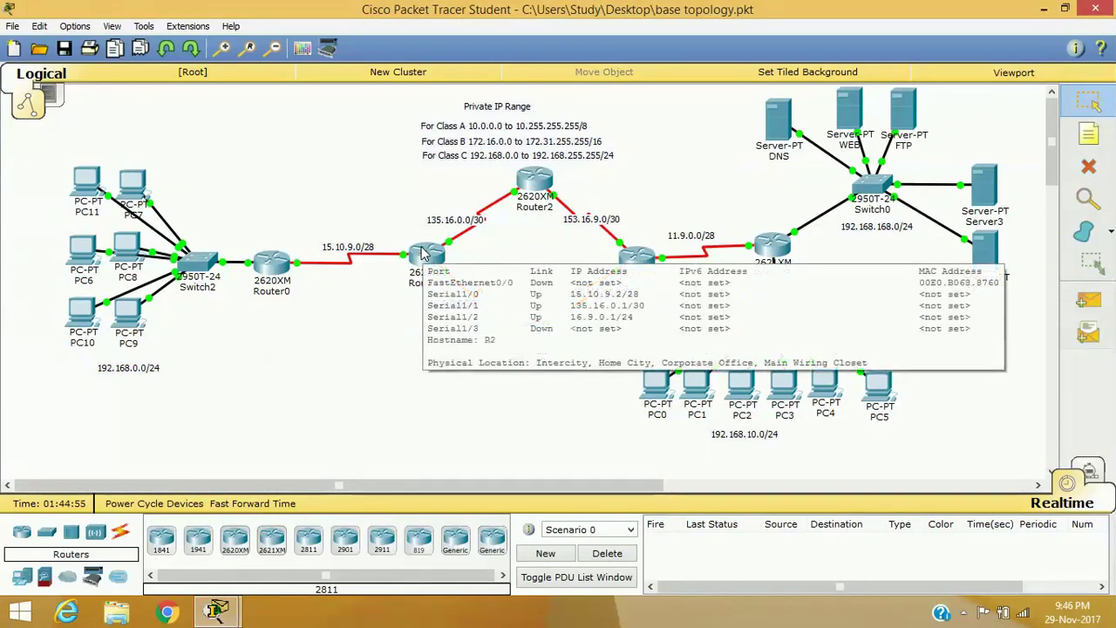
# Enter privileged mode on Router0's CLI with enable.
pyautogui.click(324, 305)
pyautogui.click(271, 263)
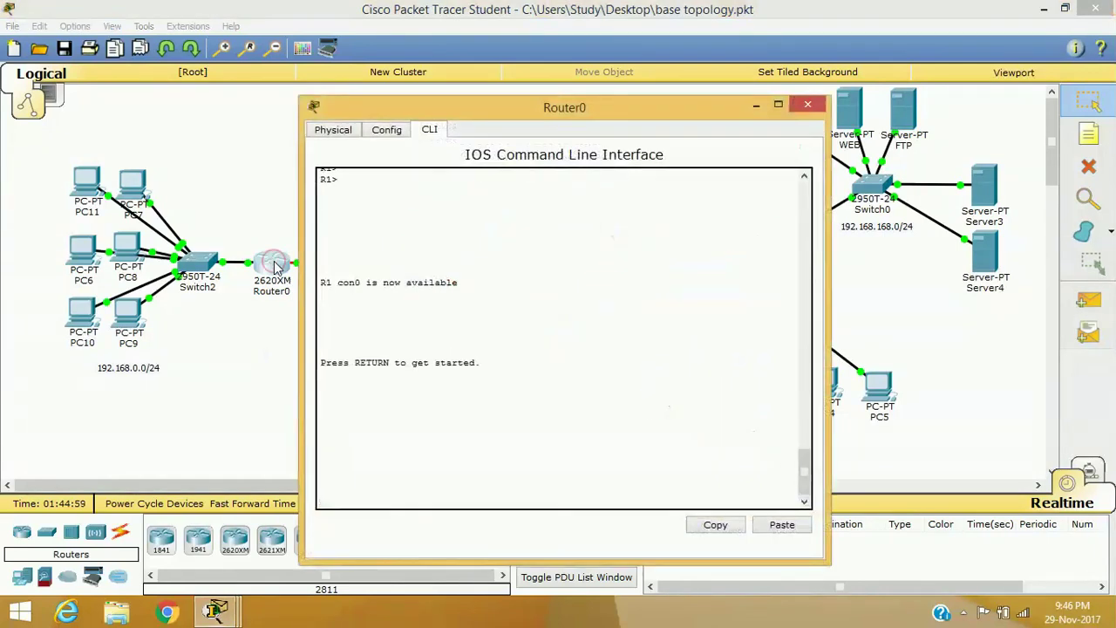
pyautogui.press('Return')
pyautogui.press('Return')
pyautogui.press('Return')
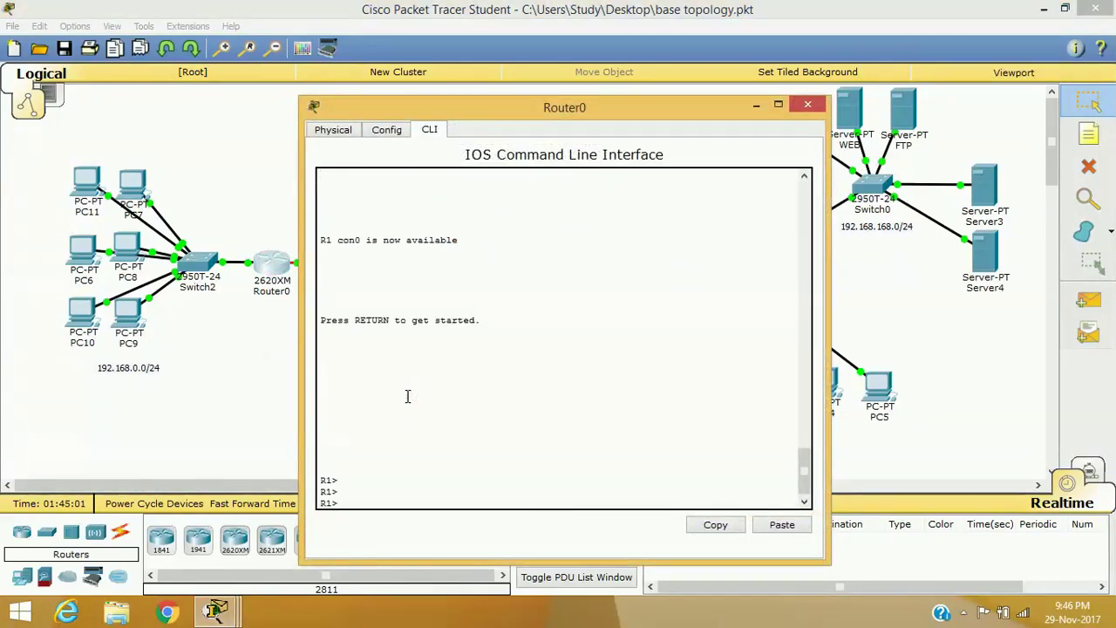
pyautogui.write('wn')
pyautogui.press('Tab')
pyautogui.press('Tab')
pyautogui.press('BackSpace')
pyautogui.press('BackSpace')
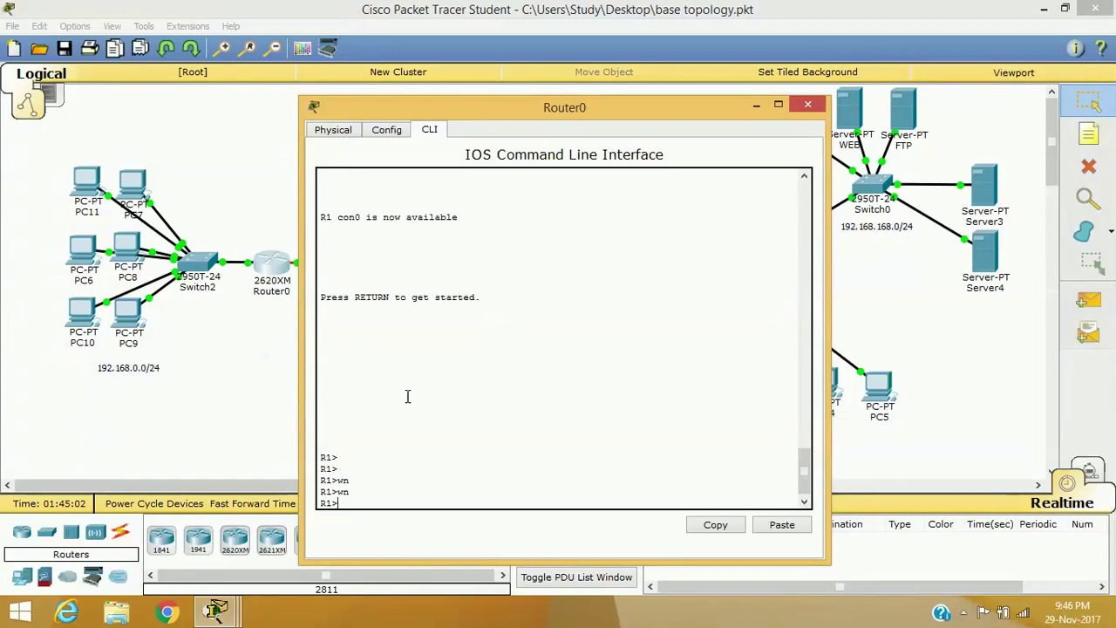
pyautogui.write('en')
pyautogui.press('Tab')
pyautogui.press('Return')
# Run show ip interface brief on Router0.
pyautogui.write('sh')
pyautogui.press('Tab')
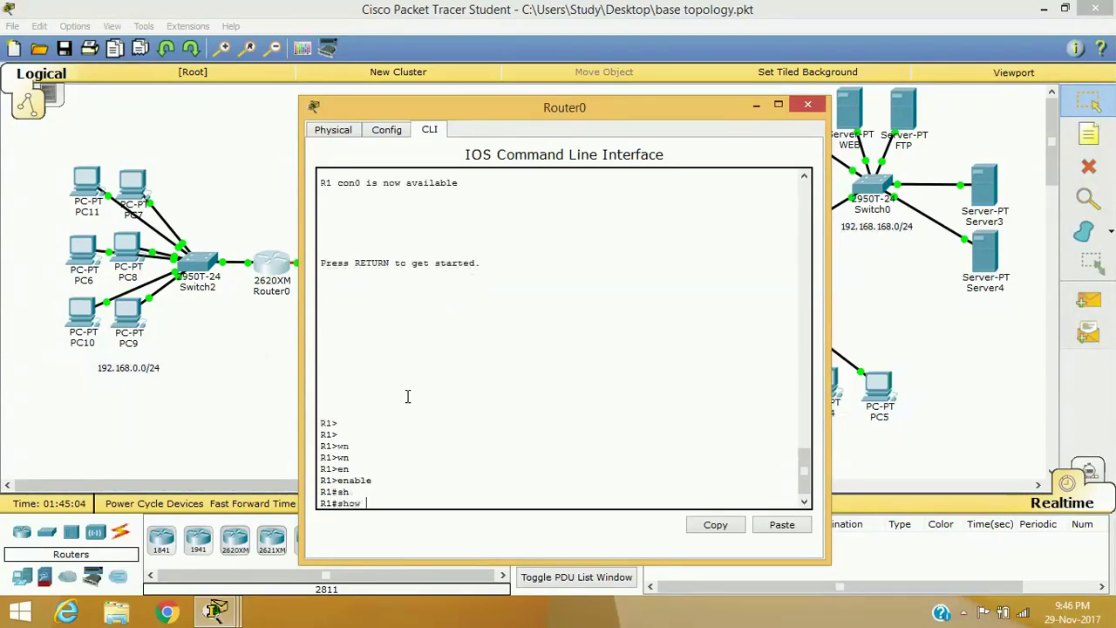
pyautogui.write('ip in br')
pyautogui.press('Tab')
pyautogui.press('Return')
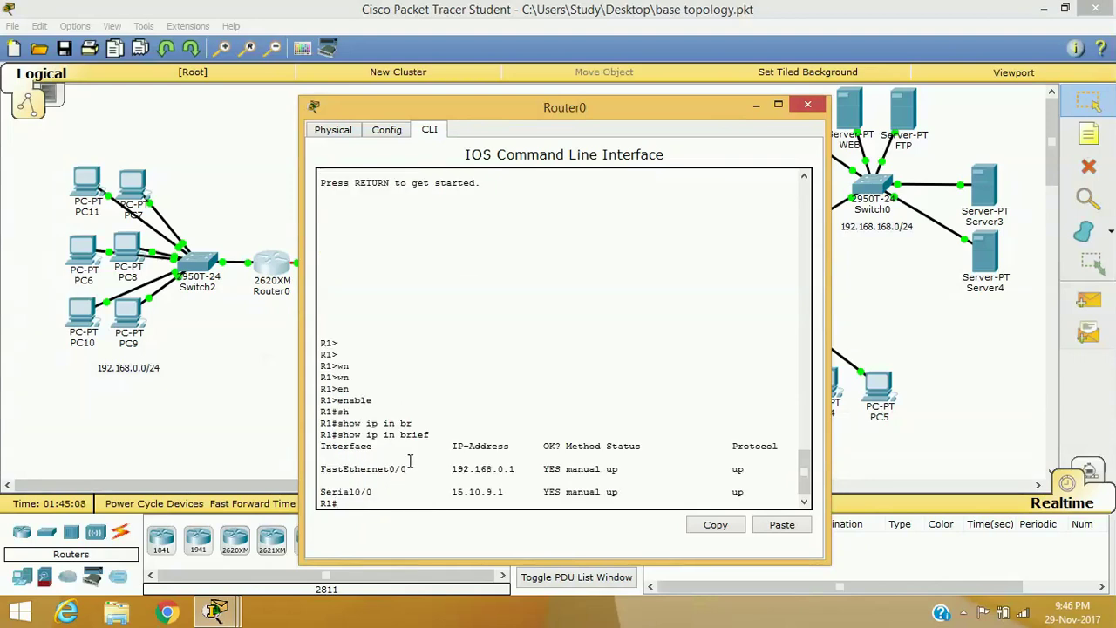
# Highlight Serial0/0's address 15.10.9.1 in the interface summary.
pyautogui.moveTo(447, 493); pyautogui.dragTo(510, 492)
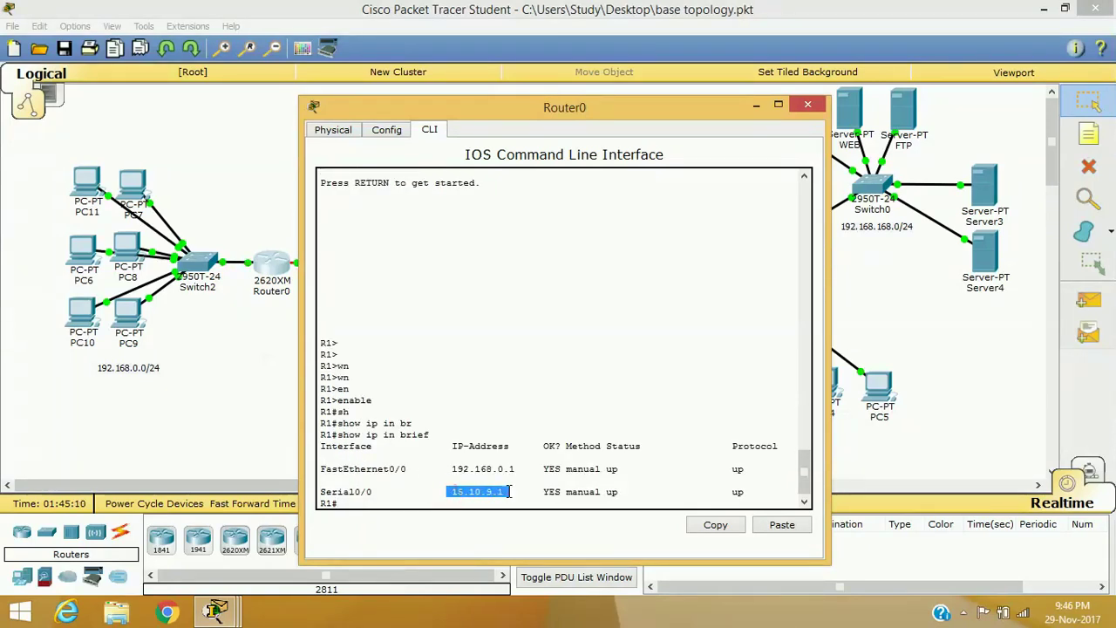
pyautogui.moveTo(491, 113); pyautogui.dragTo(528, 105)
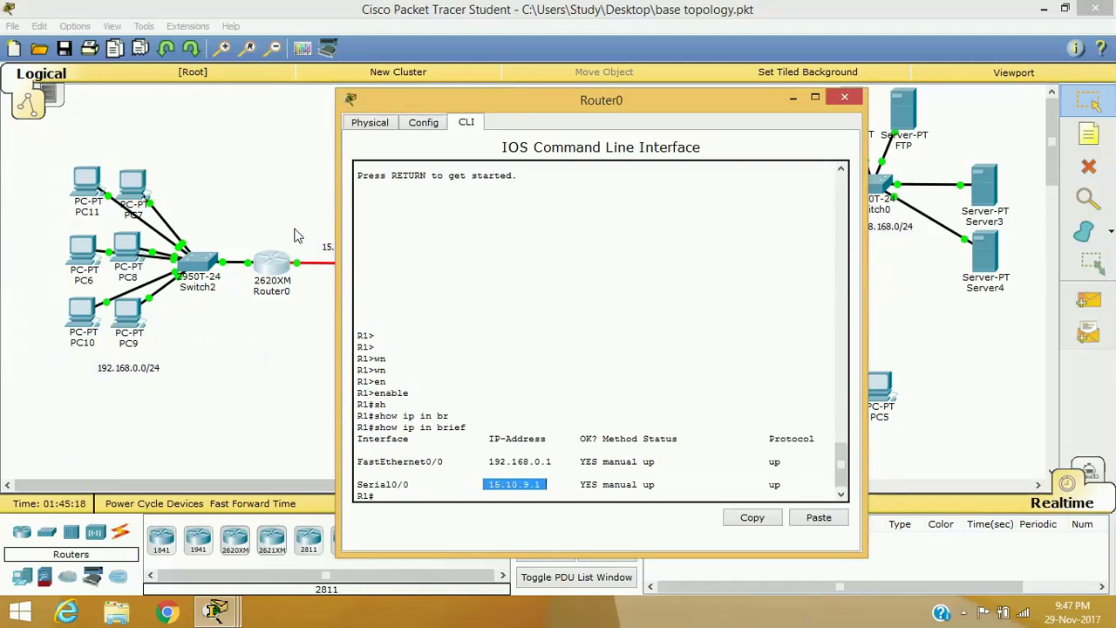
pyautogui.click(487, 487)
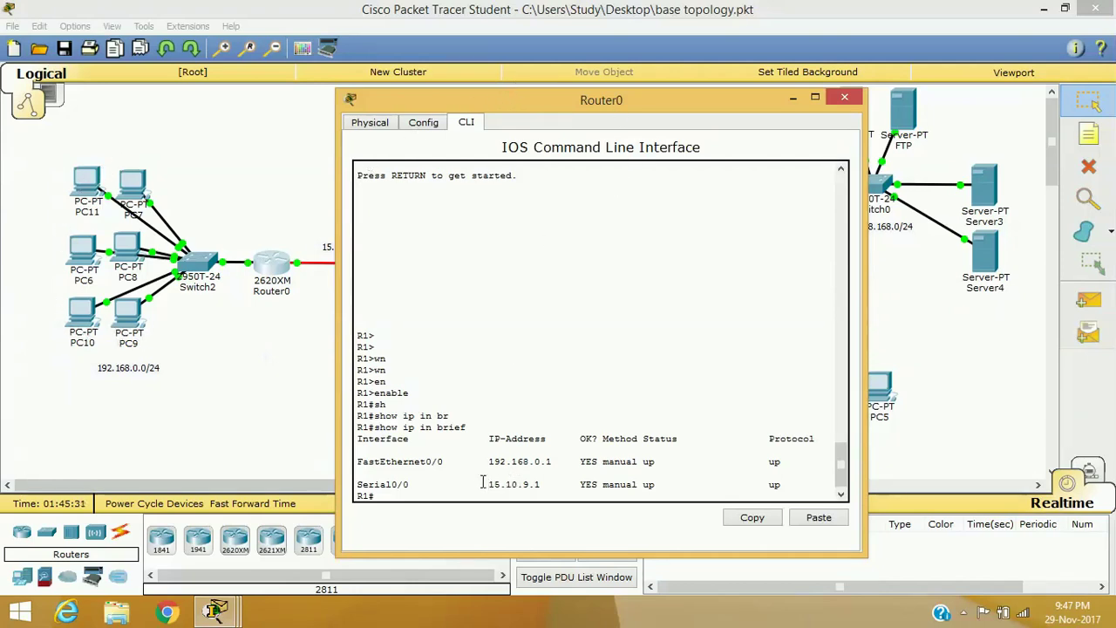
pyautogui.moveTo(482, 482); pyautogui.dragTo(552, 485)
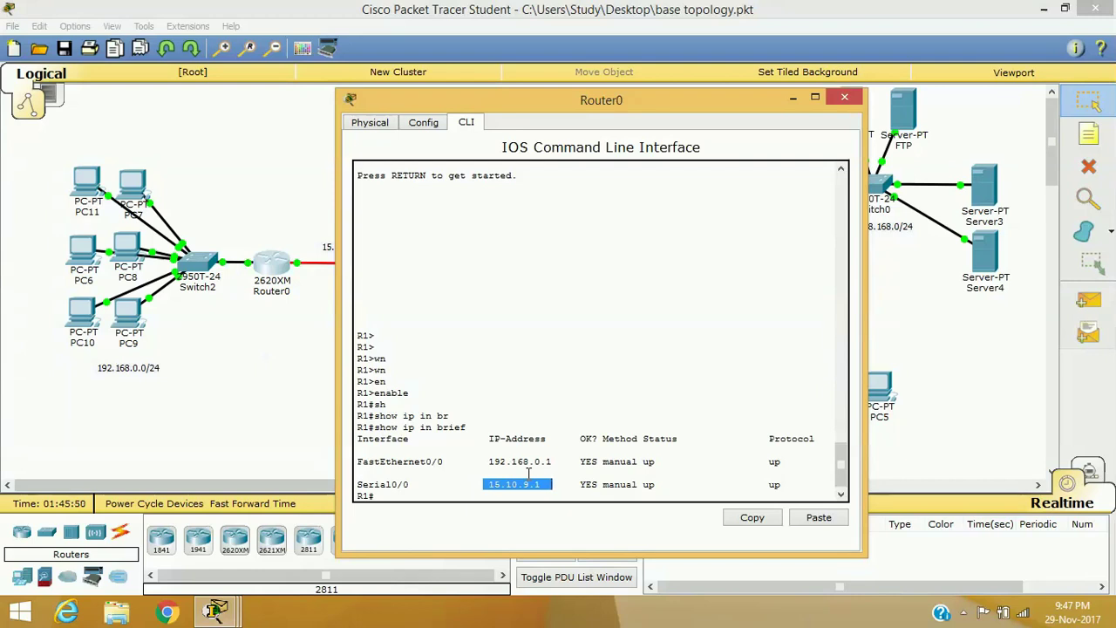
pyautogui.click(429, 497)
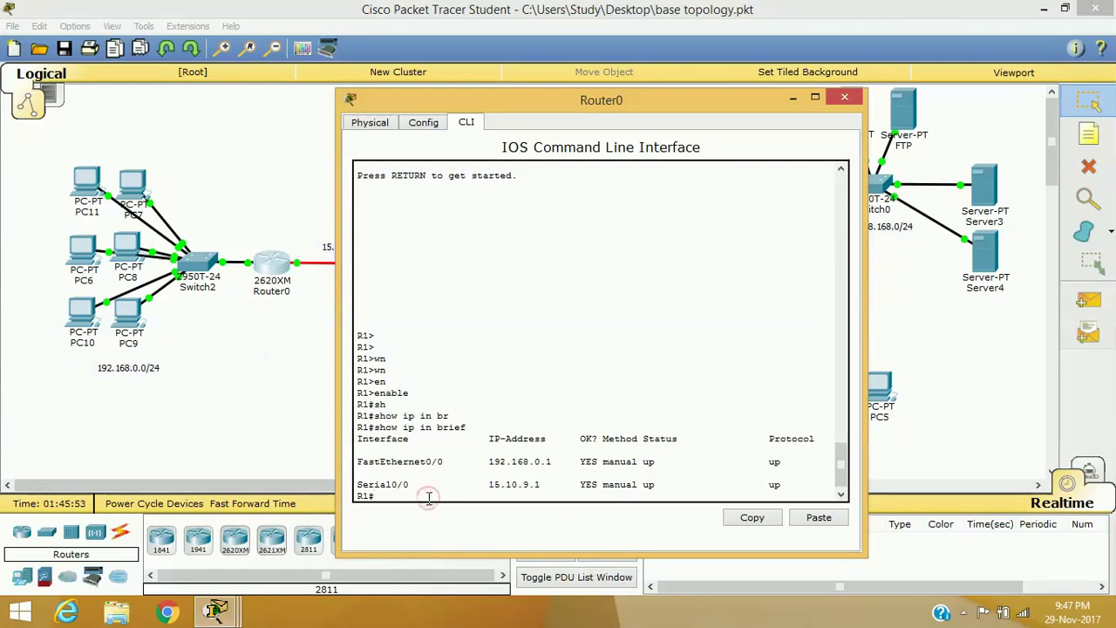
# Enter global configuration mode with configure terminal.
pyautogui.write('conf')
pyautogui.press('Tab')
pyautogui.write('t')
pyautogui.press('Return')
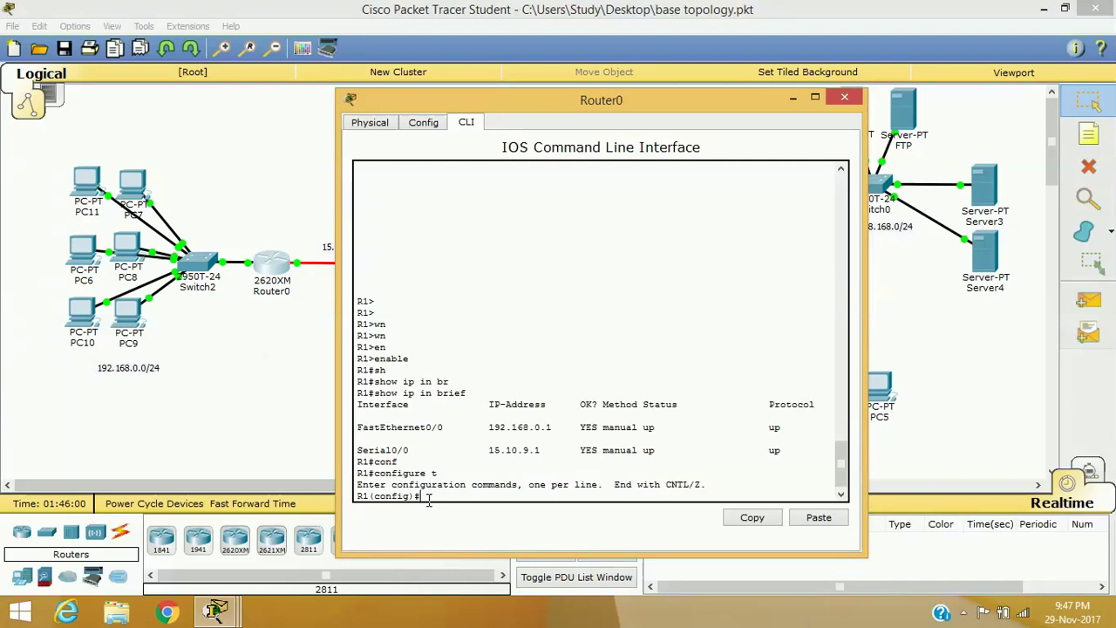
# Set FastEthernet0/0 as the ip nat inside interface.
pyautogui.write('in')
pyautogui.press('Tab')
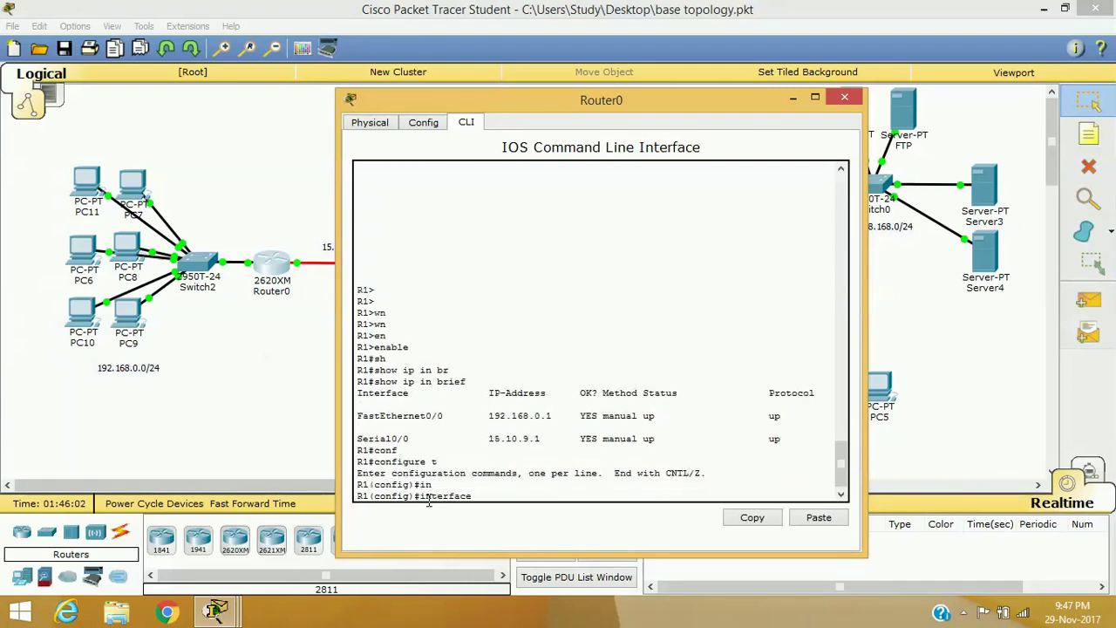
pyautogui.write('f')
pyautogui.press('Tab')
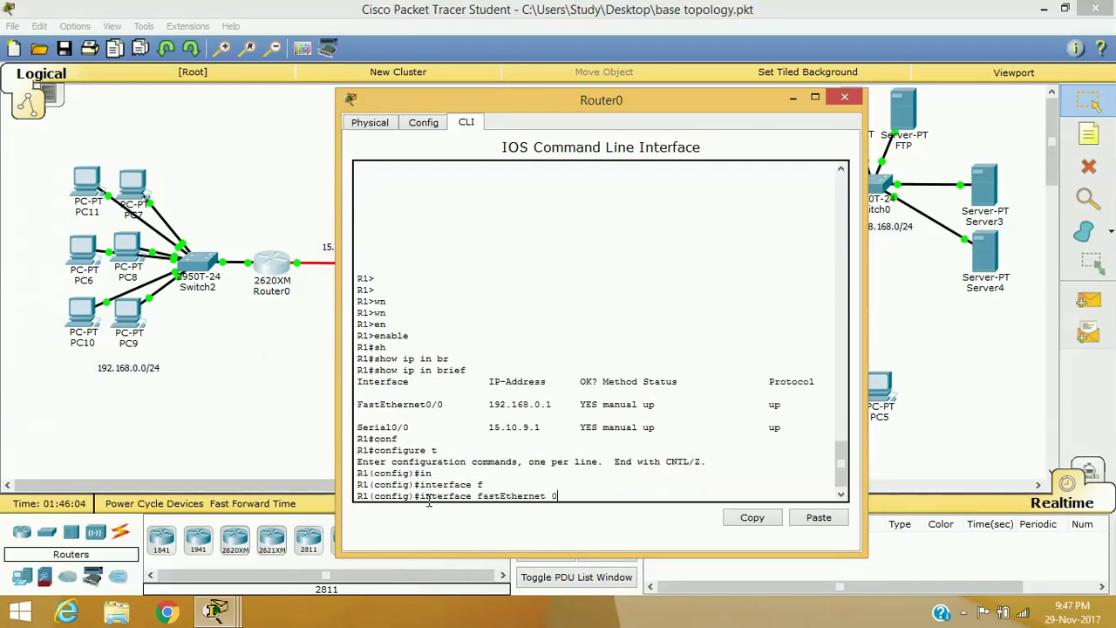
pyautogui.write('0/0')
pyautogui.press('Return')
pyautogui.write('ip na')
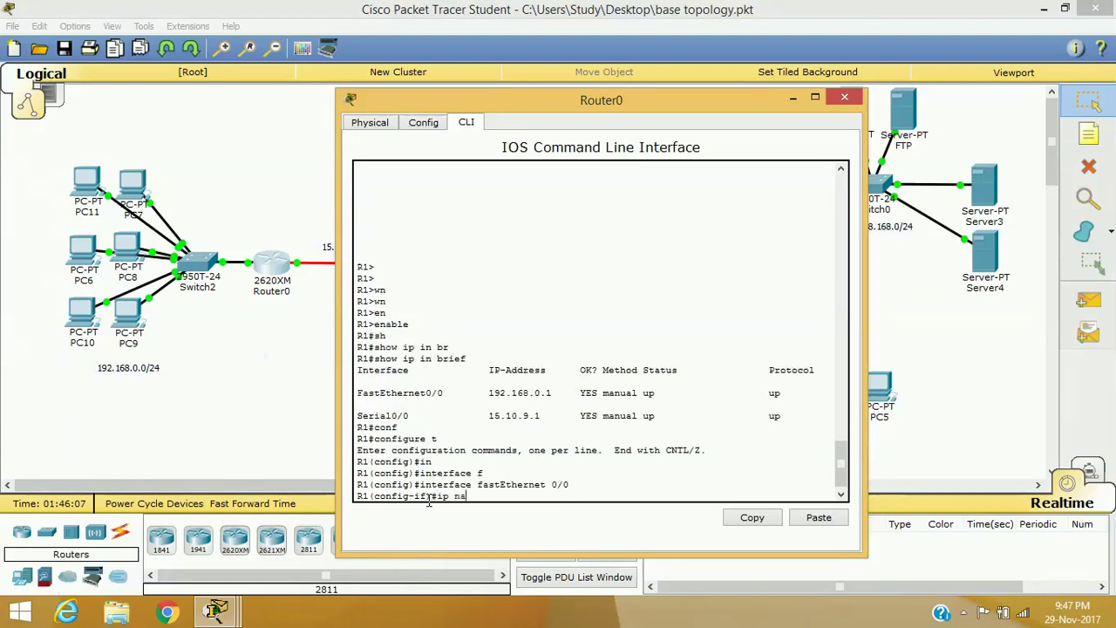
pyautogui.press('Tab')
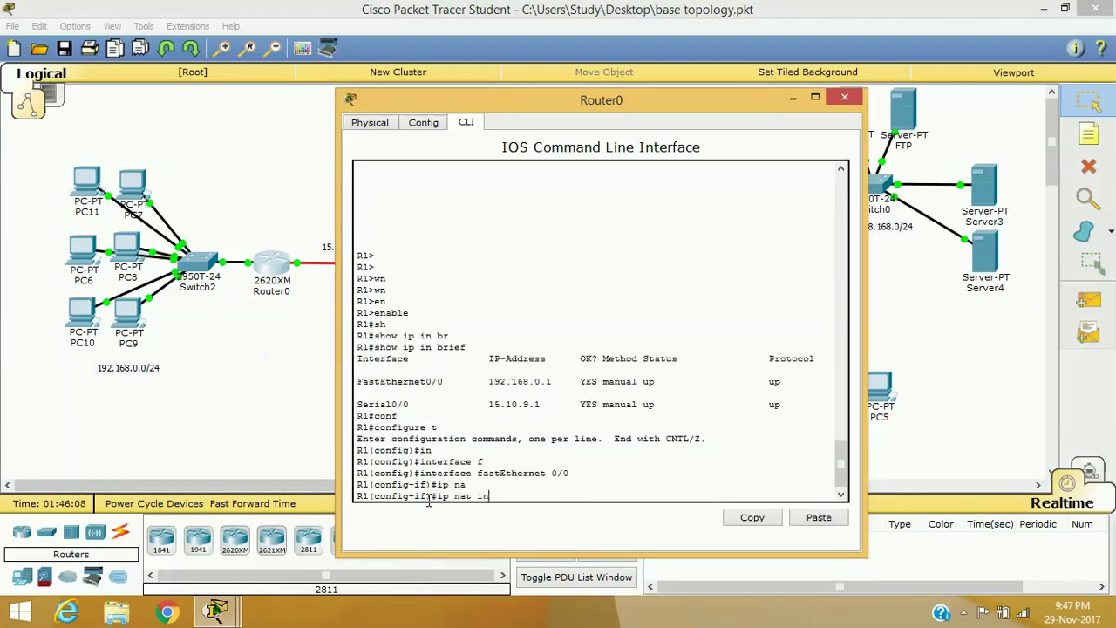
pyautogui.write('in')
pyautogui.press('Tab')
pyautogui.press('Return')
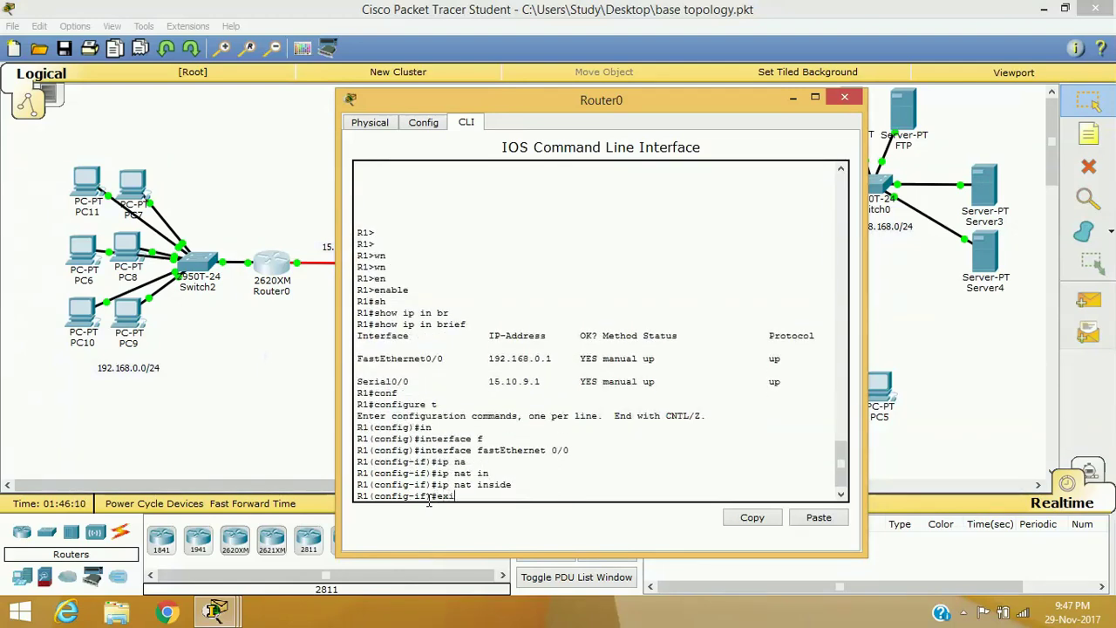
pyautogui.press('Return')
# Set Serial0/0 as the ip nat outside interface and exit.
pyautogui.write('in')
pyautogui.press('Tab')
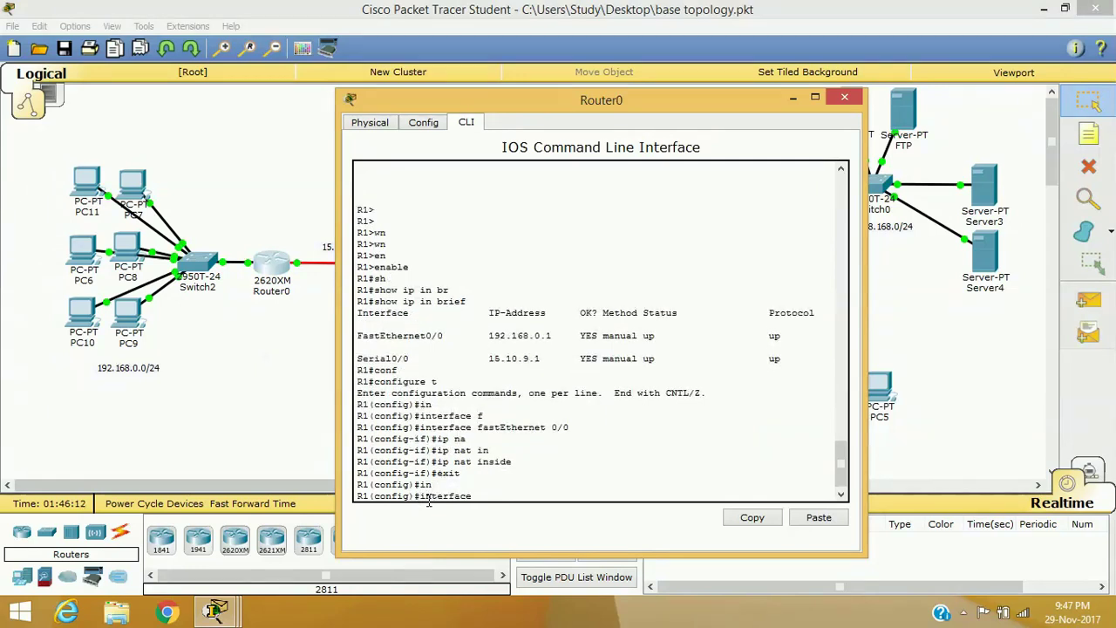
pyautogui.write('se')
pyautogui.press('Tab')
pyautogui.write('0/0')
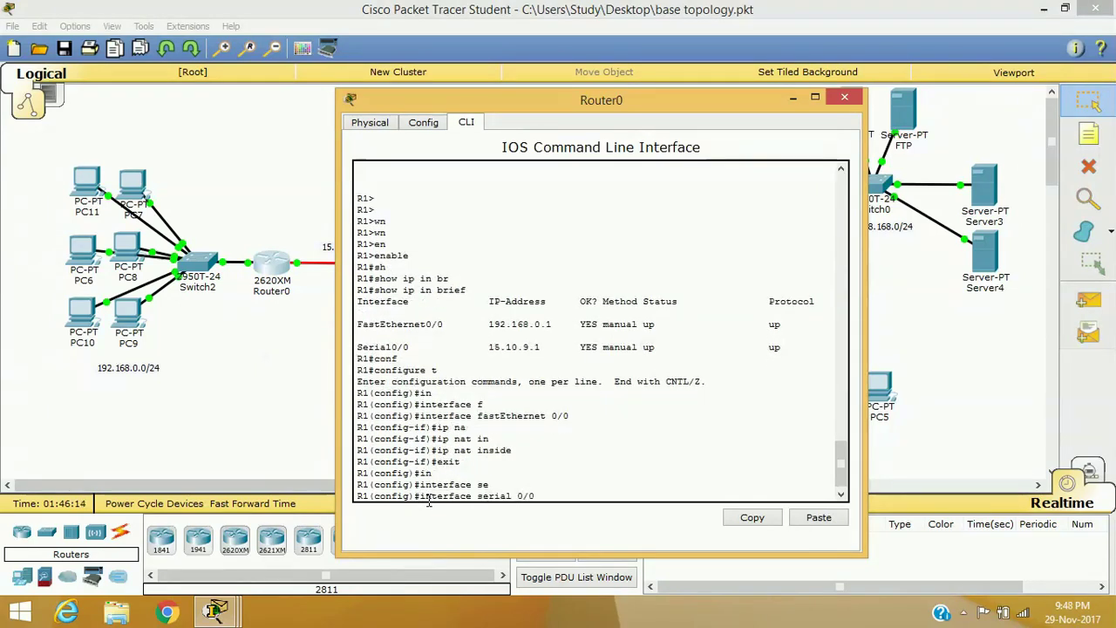
pyautogui.press('Return')
pyautogui.write('in')
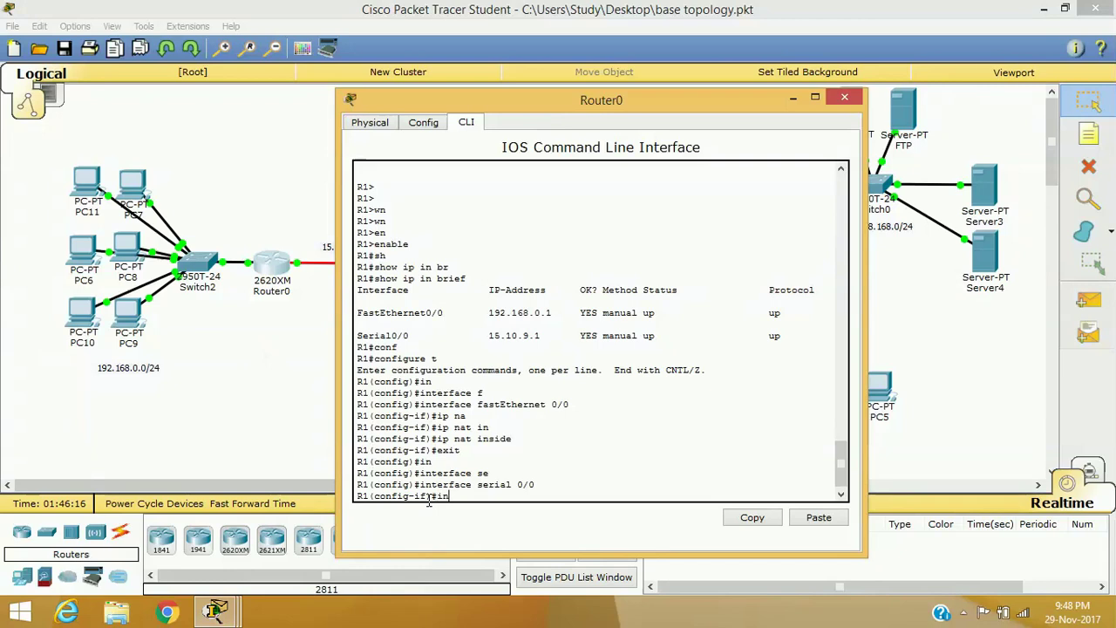
pyautogui.press('BackSpace')
pyautogui.write('p na')
pyautogui.press('Tab')
pyautogui.write('ou')
pyautogui.press('Tab')
pyautogui.press('Return')
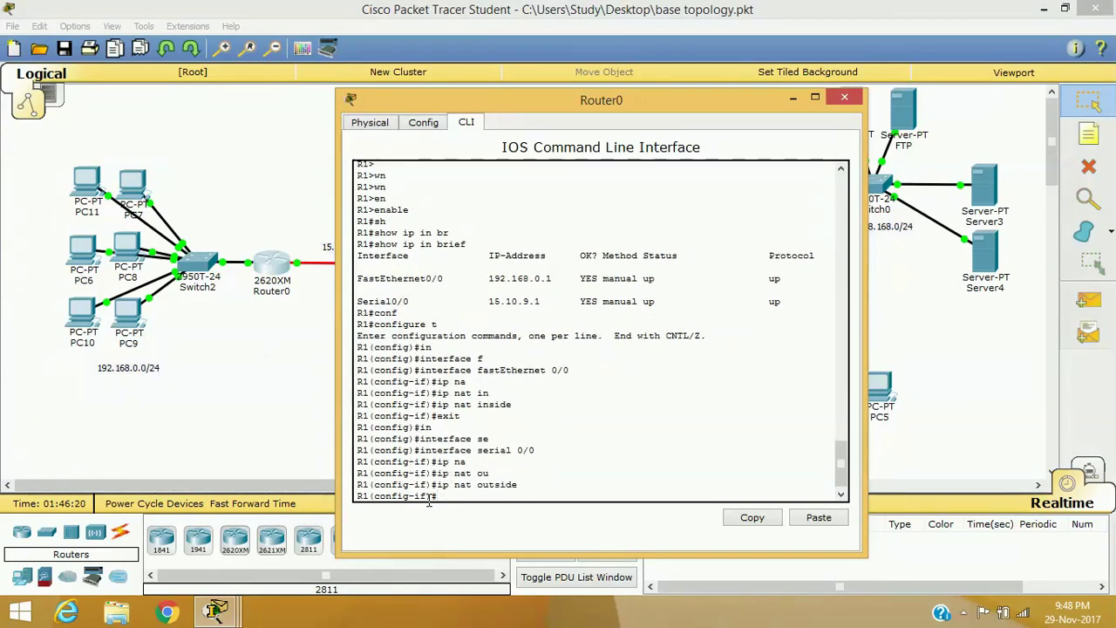
pyautogui.write('exit')
pyautogui.press('Return')
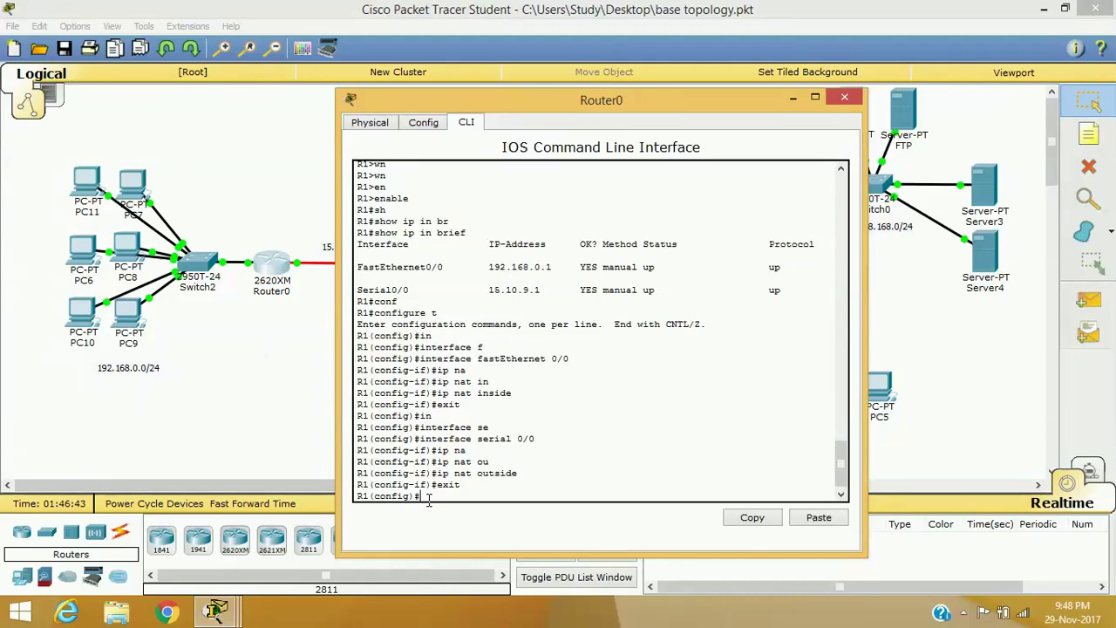
# Add access-list 10 permit 192.168.0.0 0.0.0.255 and highlight its values.
pyautogui.write('c')
pyautogui.press('Tab')
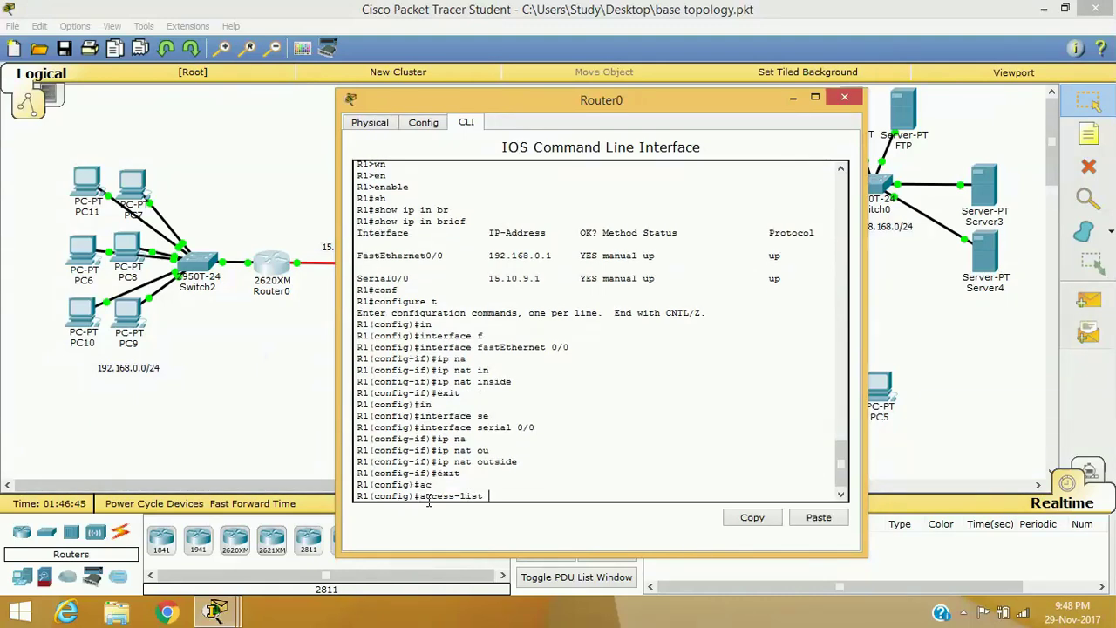
pyautogui.write('10 pe')
pyautogui.press('Tab')
pyautogui.write('192.16')
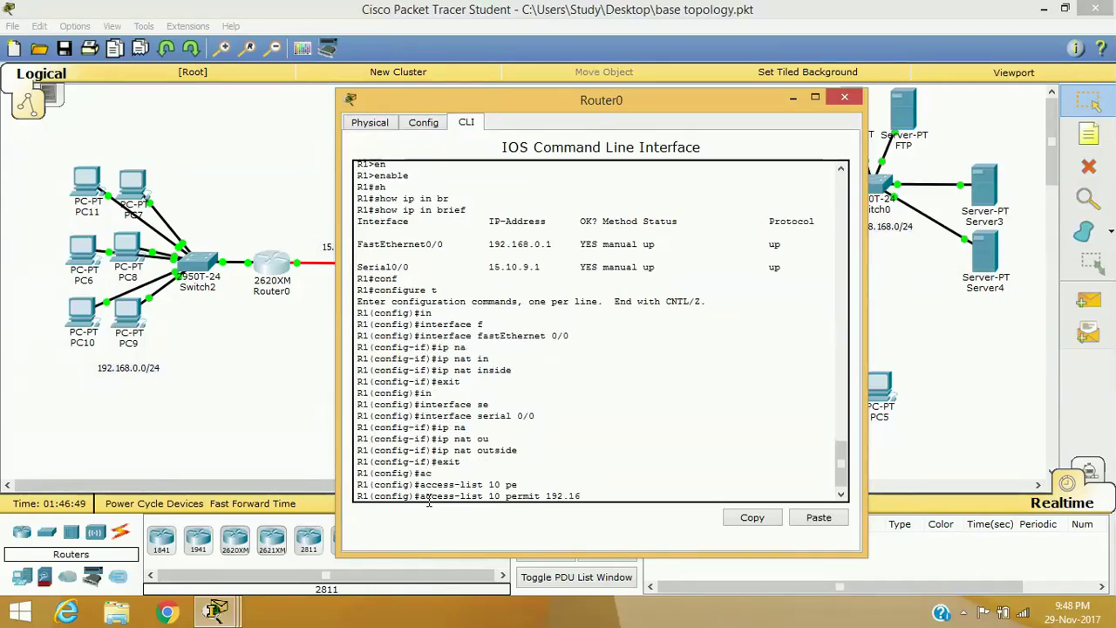
pyautogui.write('8.0.0')
pyautogui.write('0.0.')
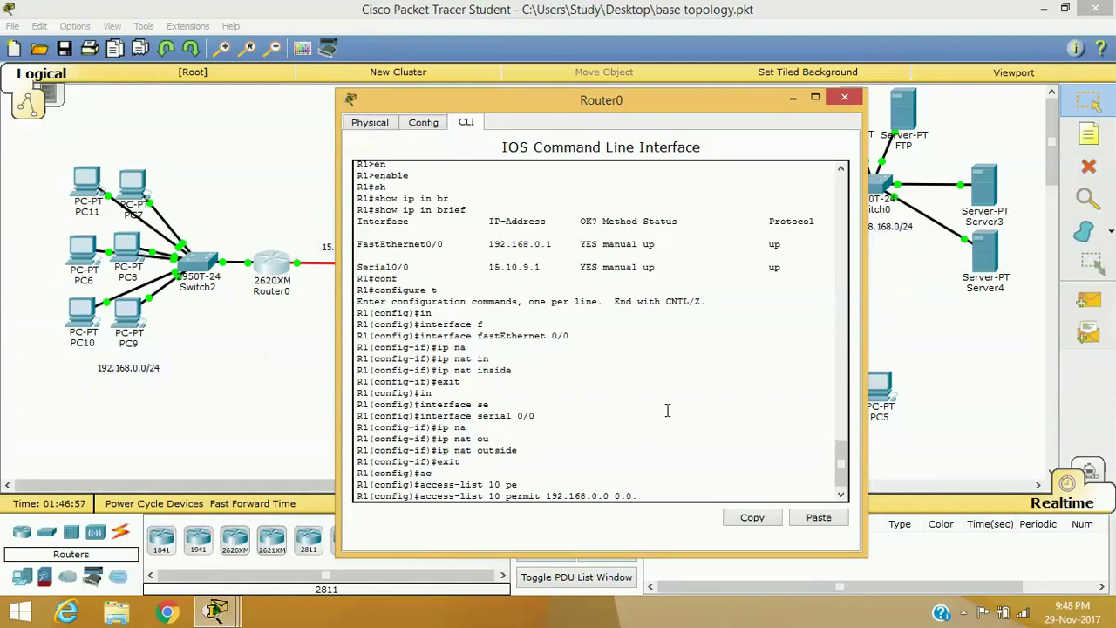
pyautogui.write('0.255')
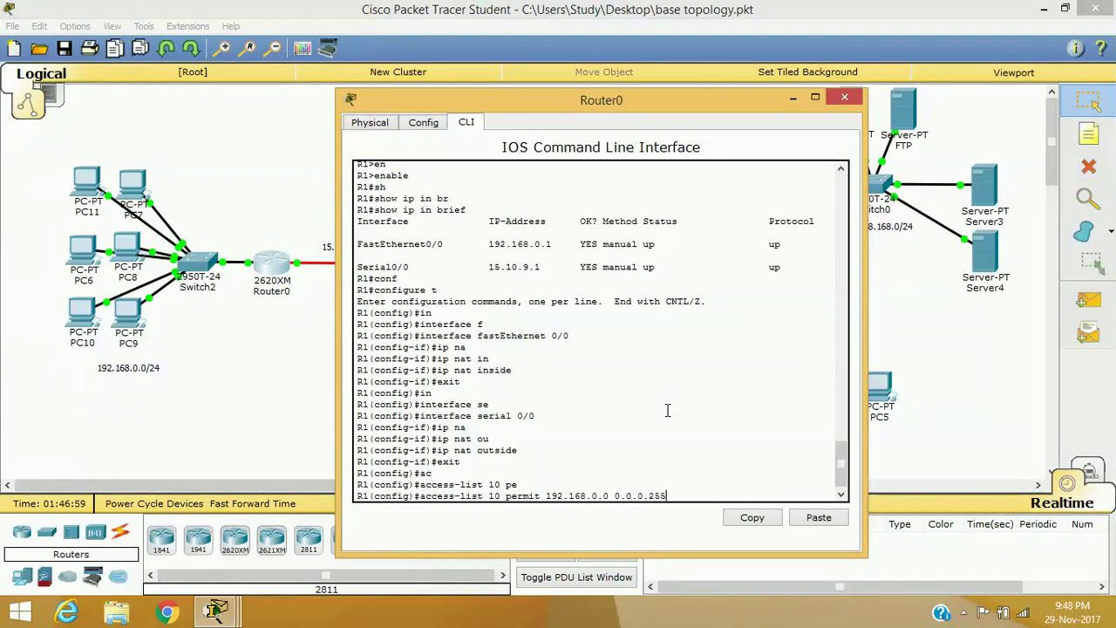
pyautogui.press('Return')
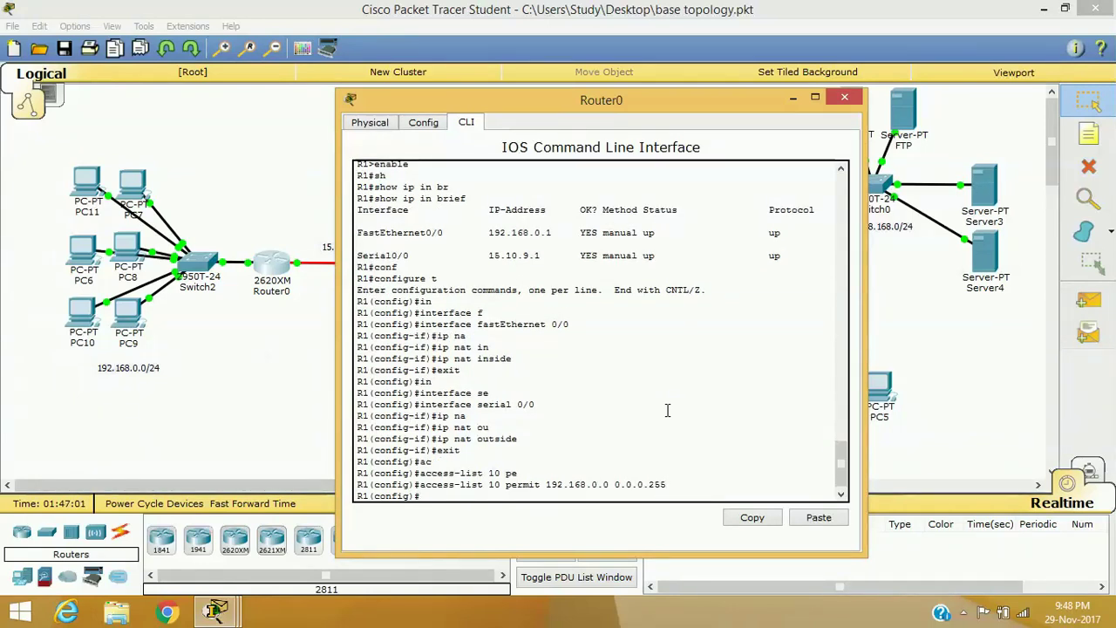
pyautogui.doubleClick(493, 484)
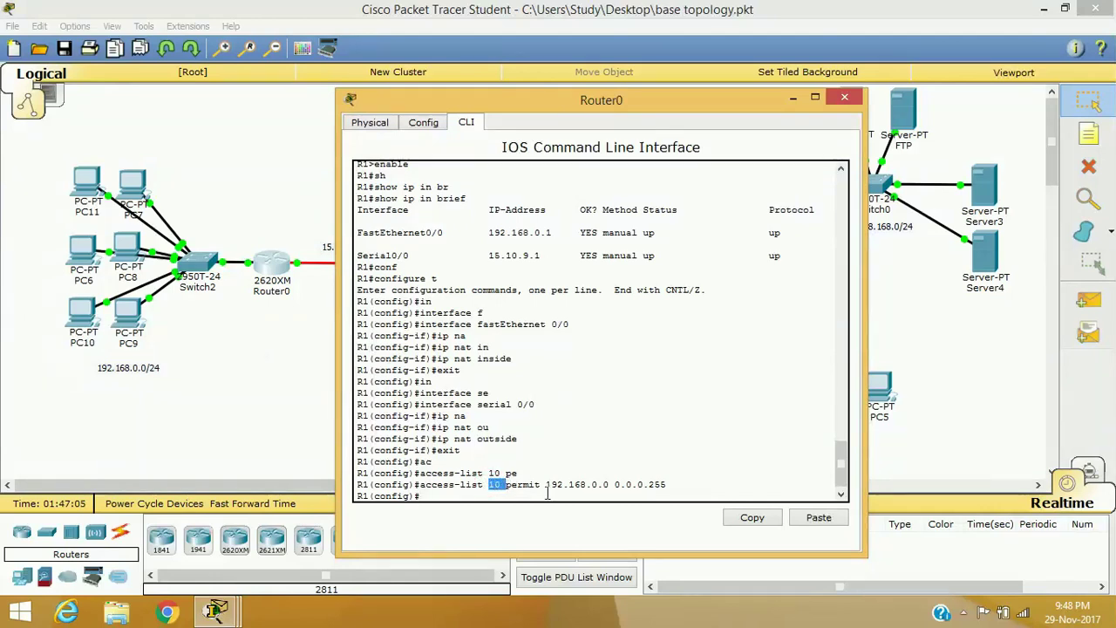
pyautogui.moveTo(547, 484); pyautogui.dragTo(695, 484)
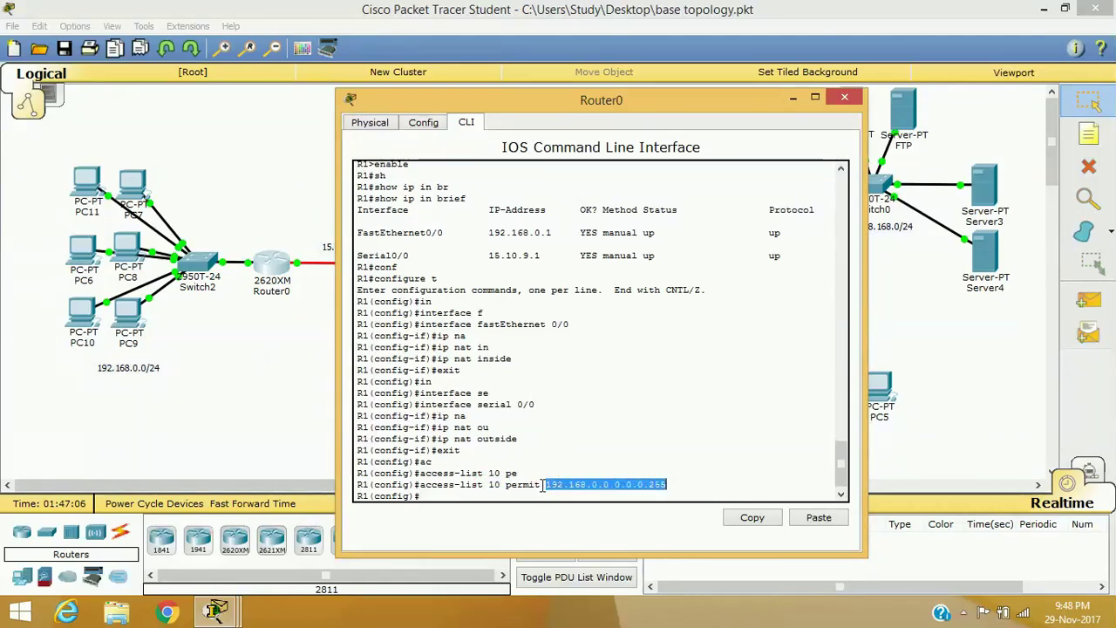
pyautogui.click(627, 415)
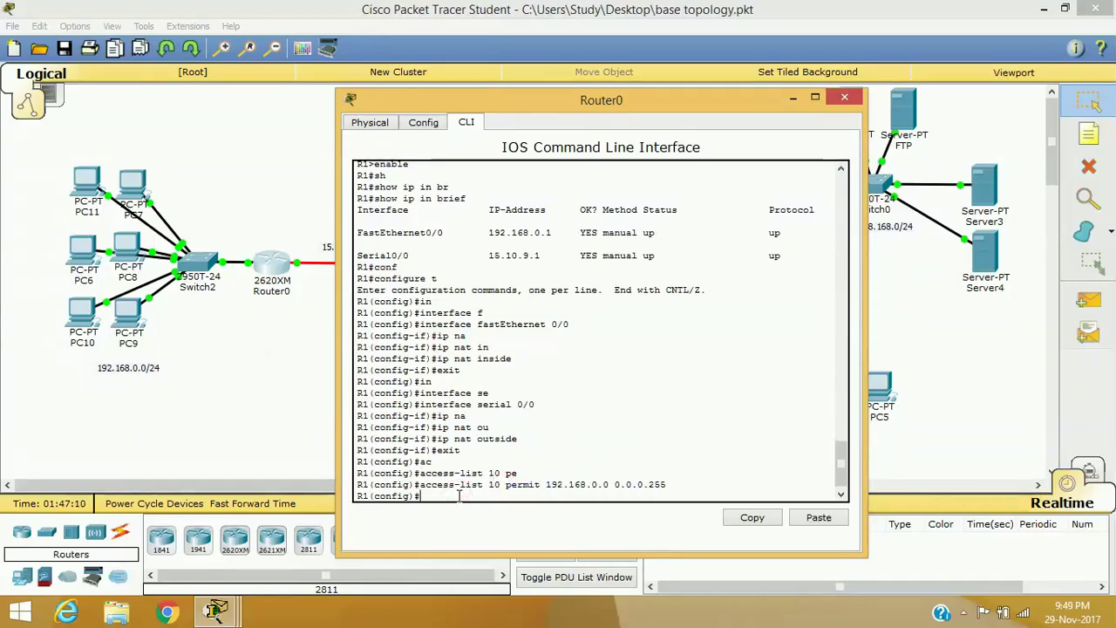
# Enter ip nat inside source list 10 interface serial 0/0 overload.
pyautogui.write('ip')
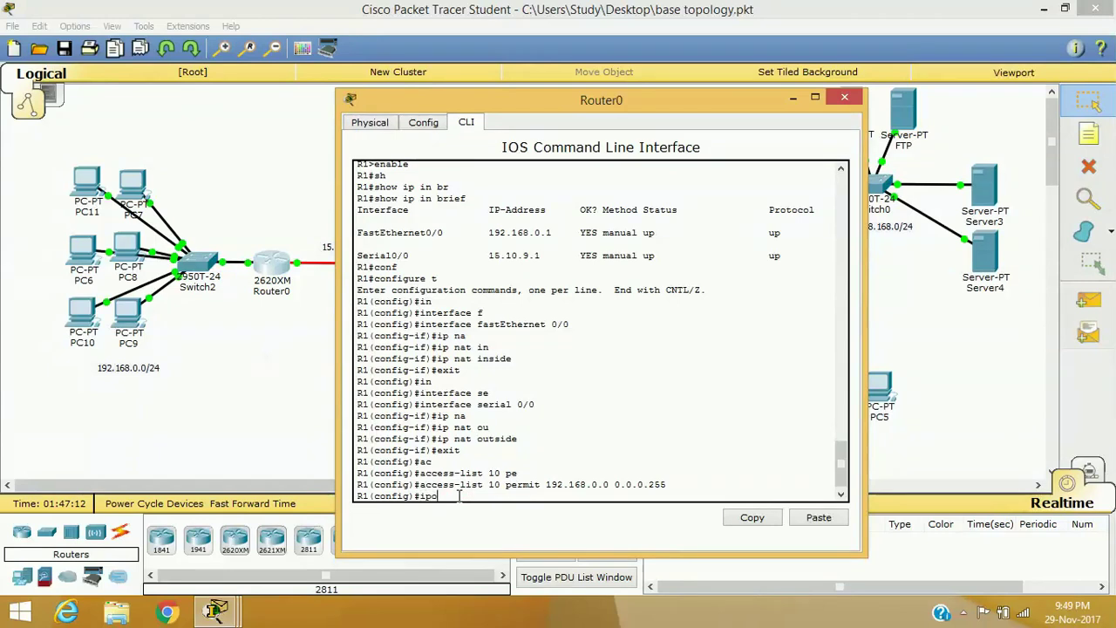
pyautogui.write(' na')
pyautogui.press('Tab')
pyautogui.write('in')
pyautogui.press('Tab')
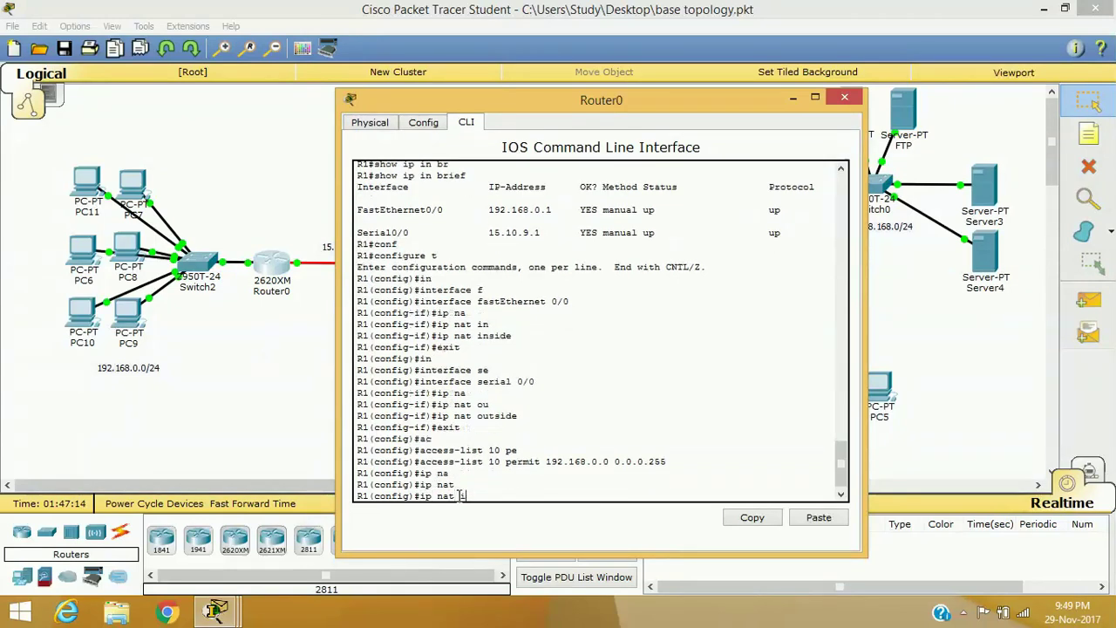
pyautogui.press('Tab')
pyautogui.write('li')
pyautogui.press('Tab')
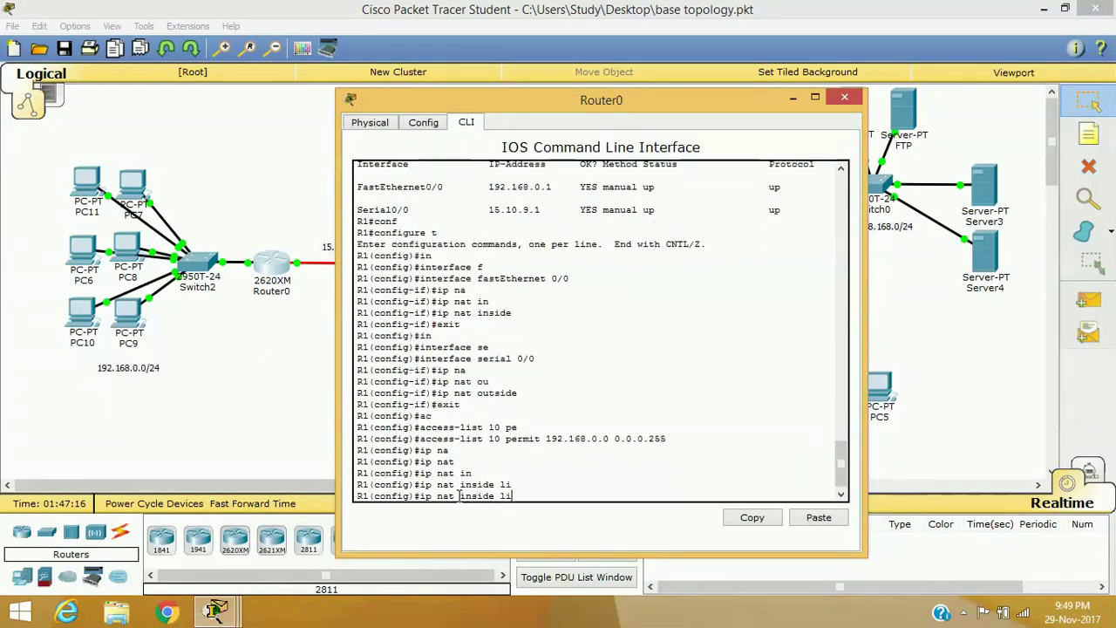
pyautogui.press('BackSpace')
pyautogui.press('BackSpace')
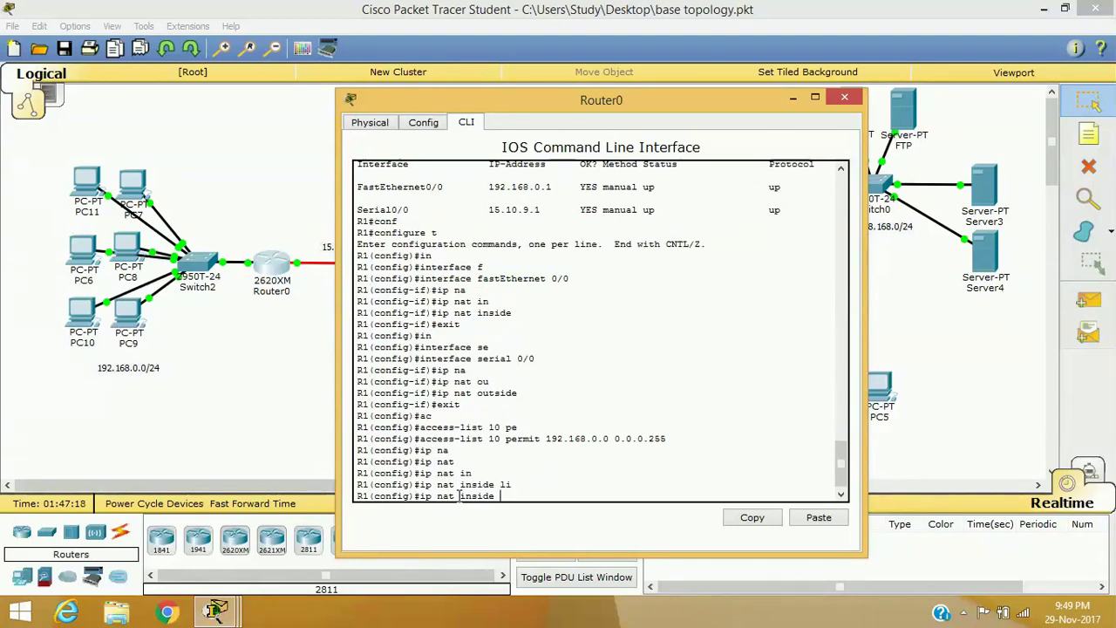
pyautogui.write('so')
pyautogui.press('Tab')
pyautogui.write('li')
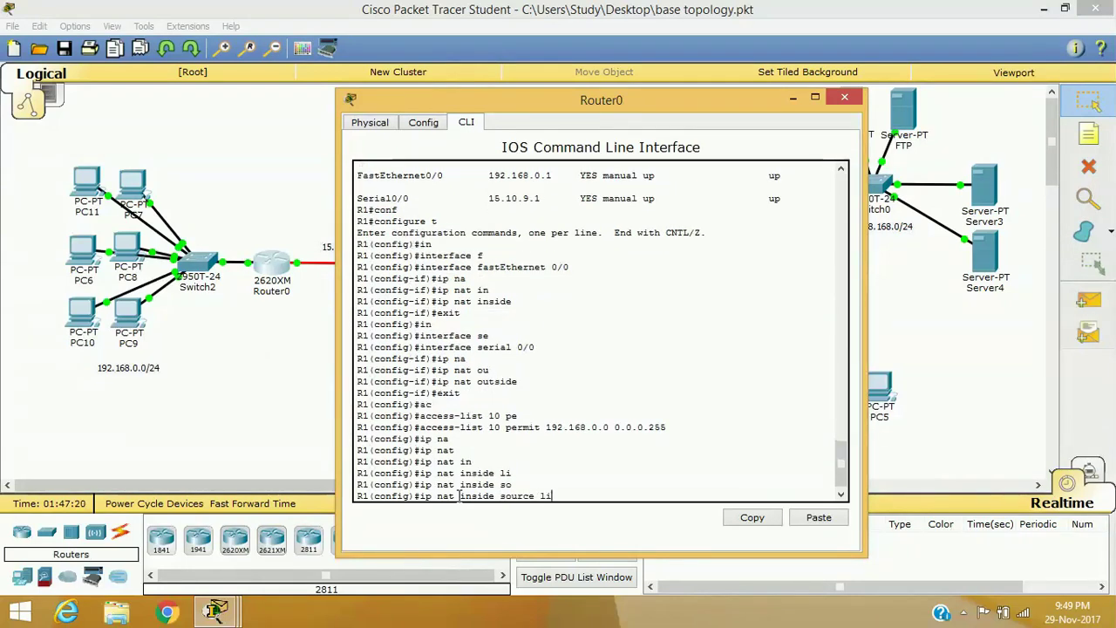
pyautogui.press('Tab')
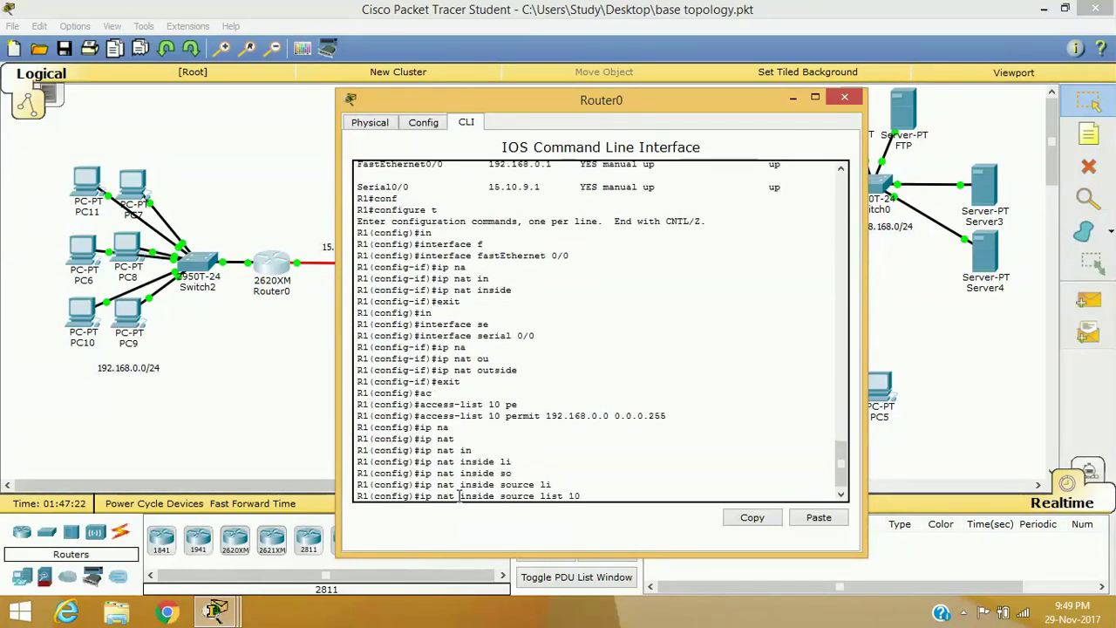
pyautogui.write('10 in')
pyautogui.press('Tab')
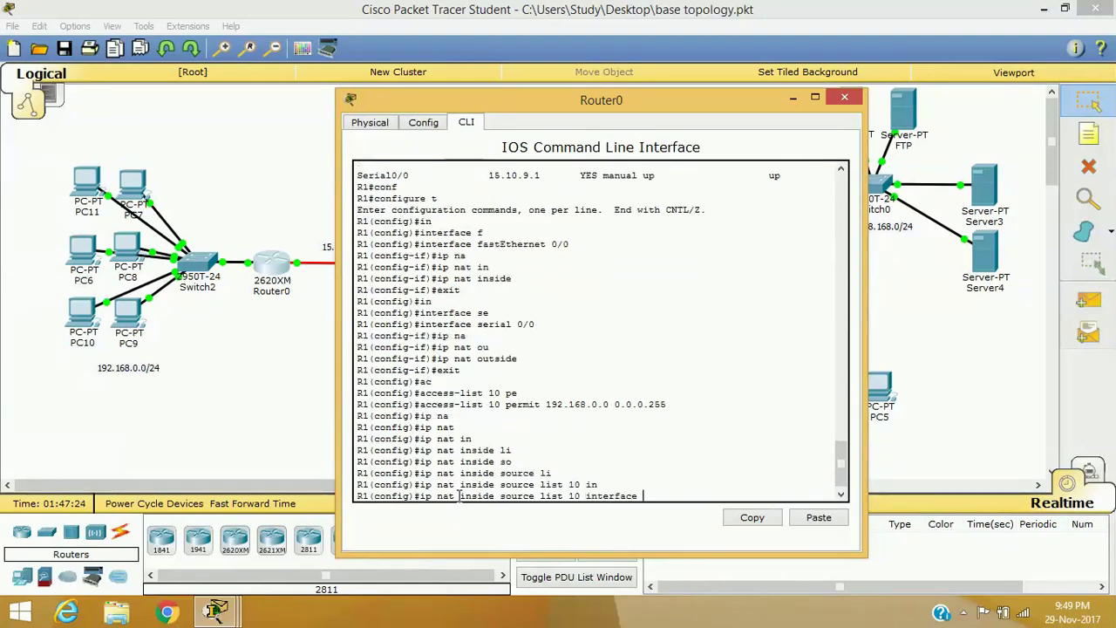
pyautogui.write('se')
pyautogui.press('Tab')
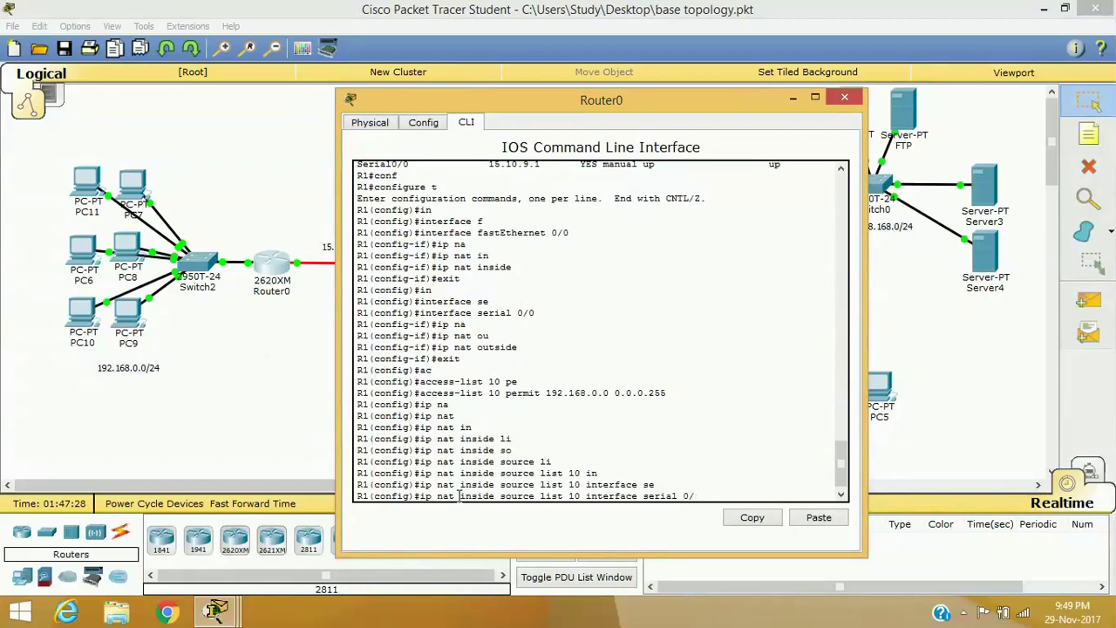
pyautogui.write('0/0 ov')
pyautogui.press('Tab')
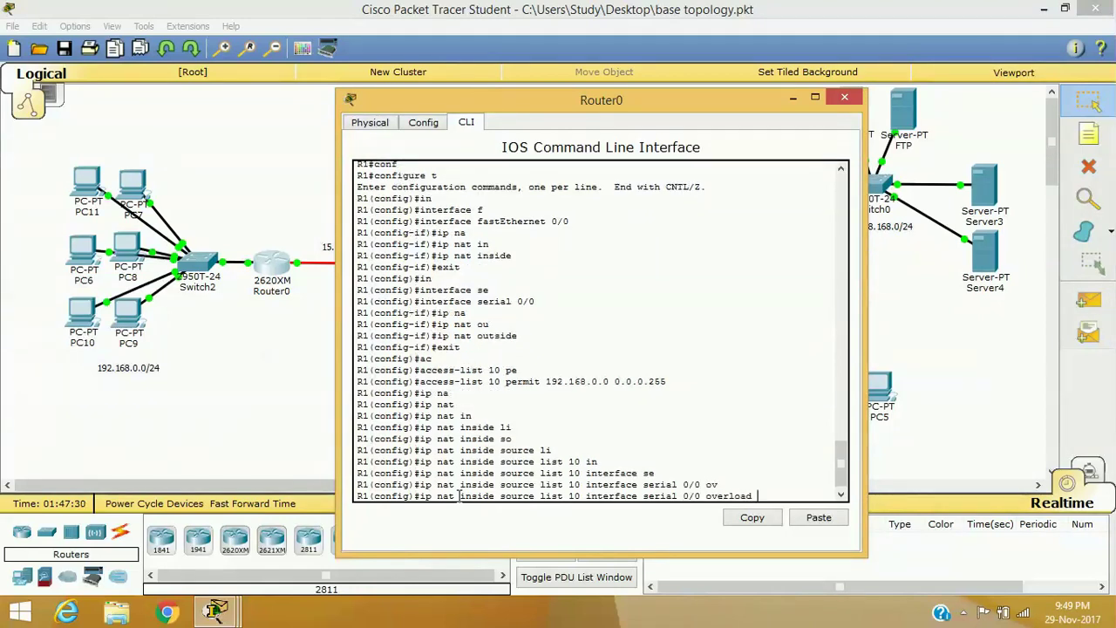
pyautogui.press('Return')
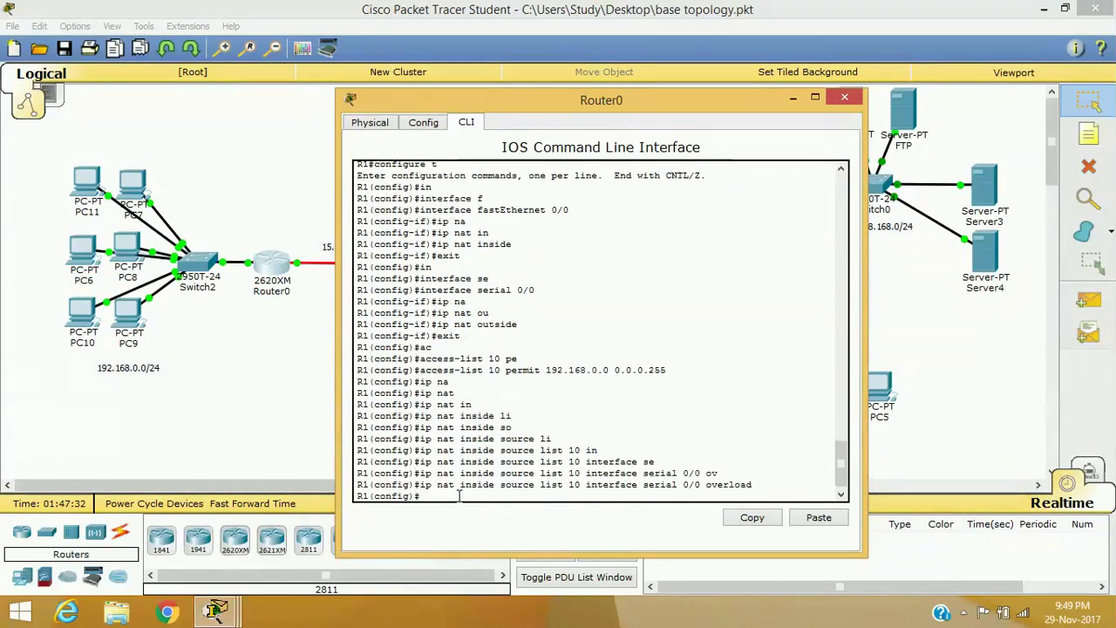
# Recall the overload command and highlight list 10 and the serial interface.
pyautogui.press('Return')
pyautogui.press('Return')
pyautogui.press('Return')
pyautogui.press('Return')
pyautogui.press('Return')
pyautogui.press('Up')
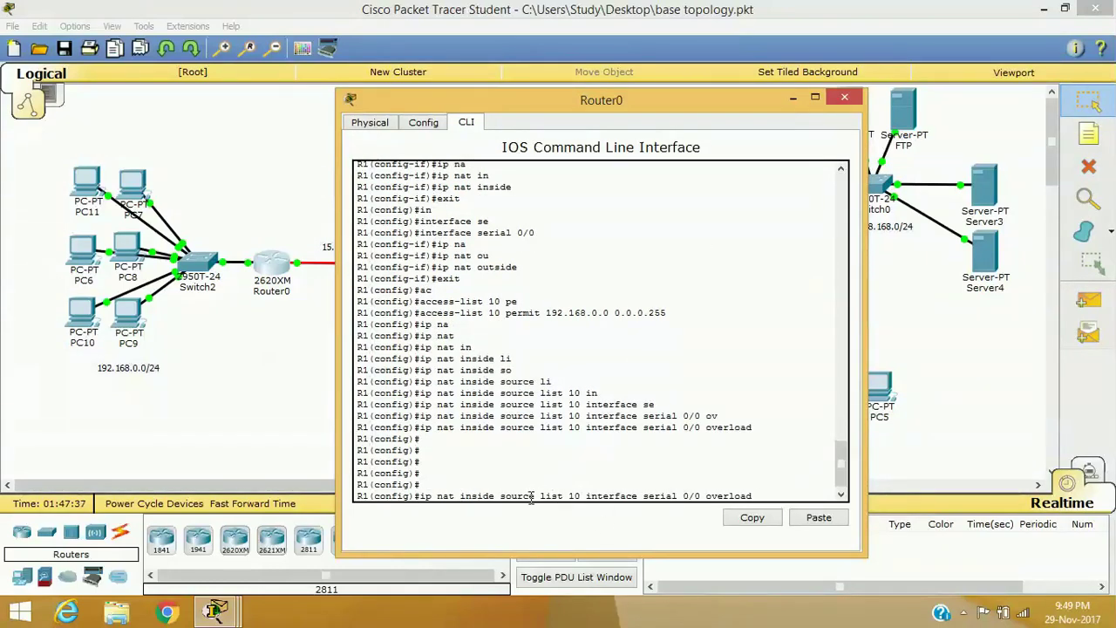
pyautogui.moveTo(535, 496); pyautogui.dragTo(580, 495)
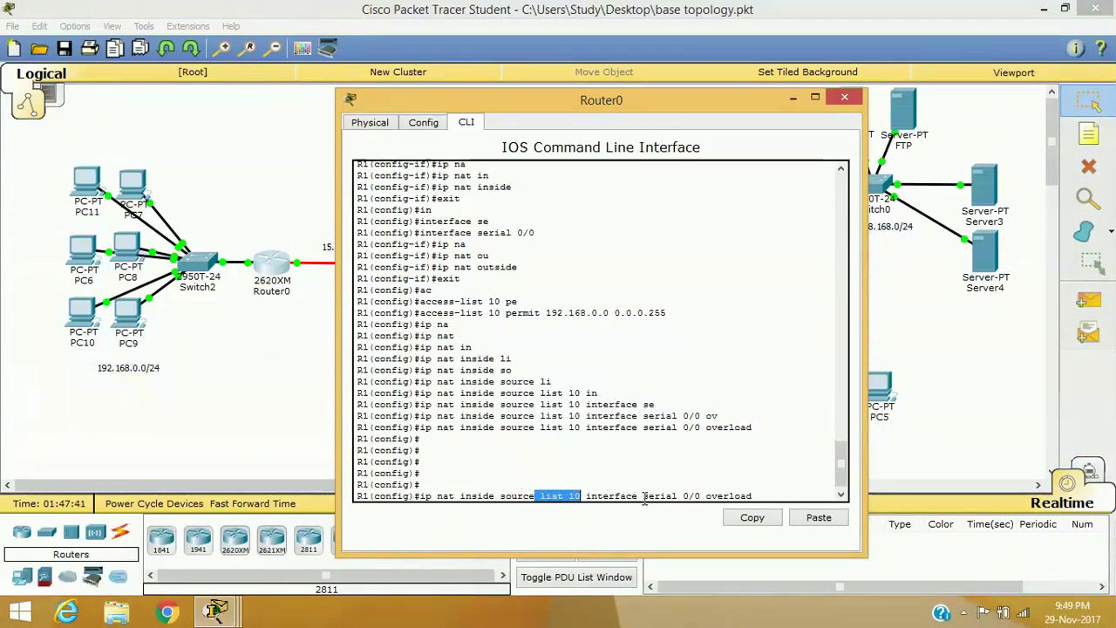
pyautogui.moveTo(644, 495); pyautogui.dragTo(697, 496)
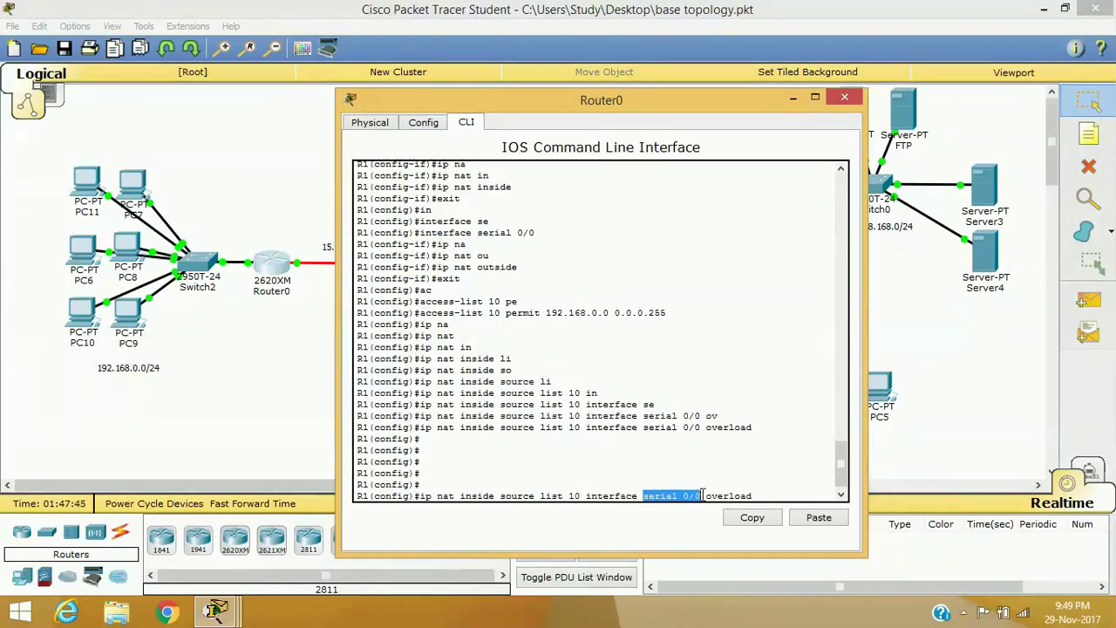
pyautogui.click(775, 486)
# Exit configuration mode and run show ip nat translations.
pyautogui.press('Return')
pyautogui.press('Return')
pyautogui.press('Return')
pyautogui.press('Return')
pyautogui.press('Return')
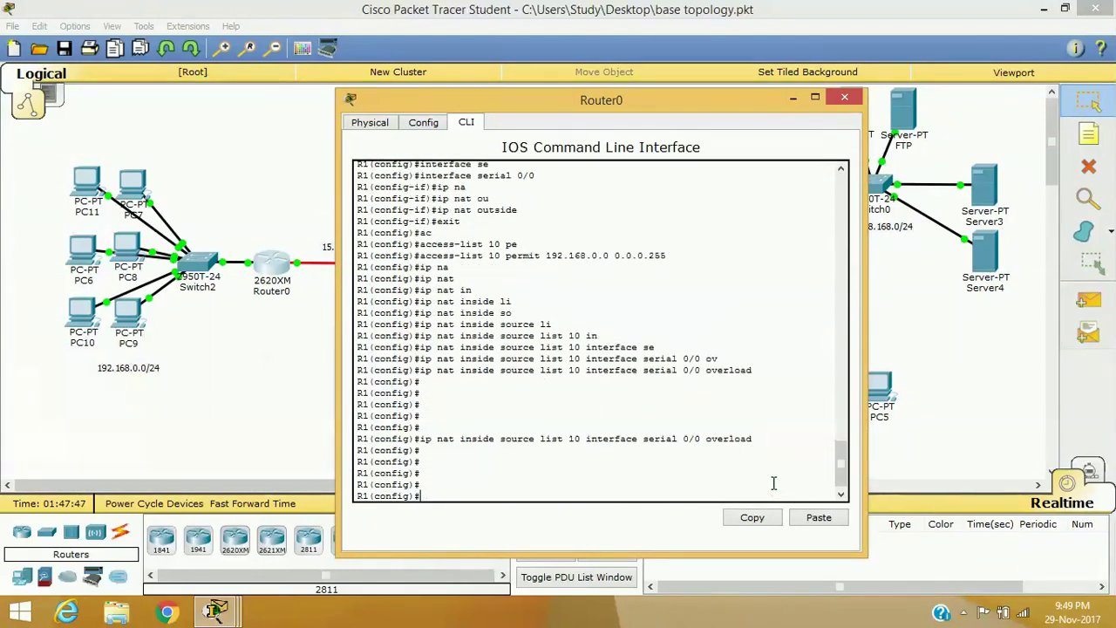
pyautogui.write('exit')
pyautogui.press('Return')
pyautogui.press('Return')
pyautogui.press('Return')
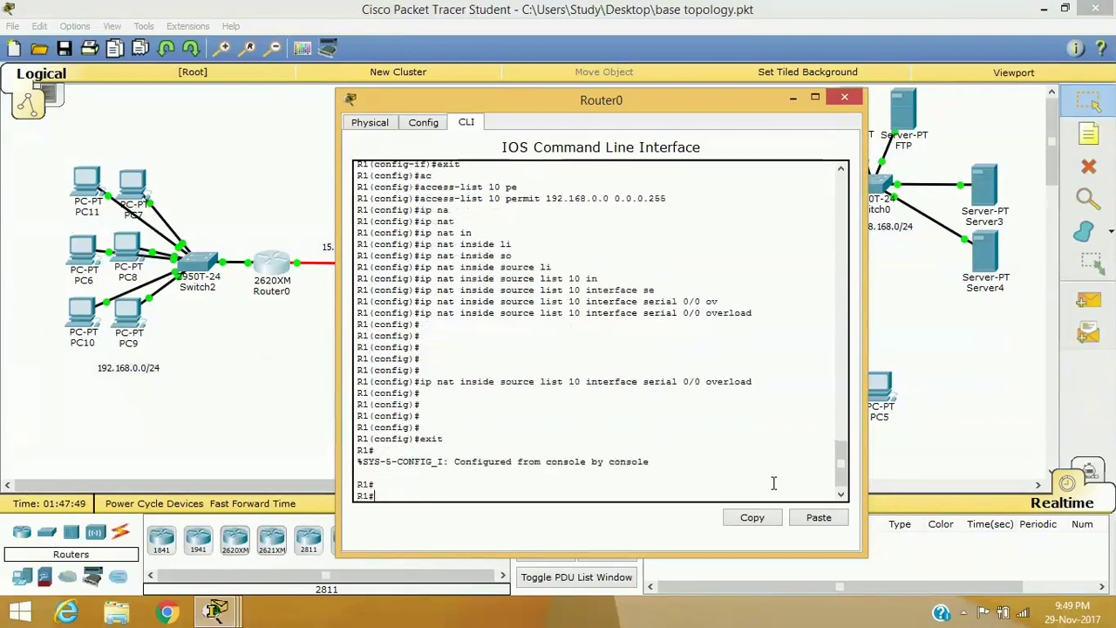
pyautogui.write('shj')
pyautogui.press('Tab')
pyautogui.press('BackSpace')
pyautogui.press('Tab')
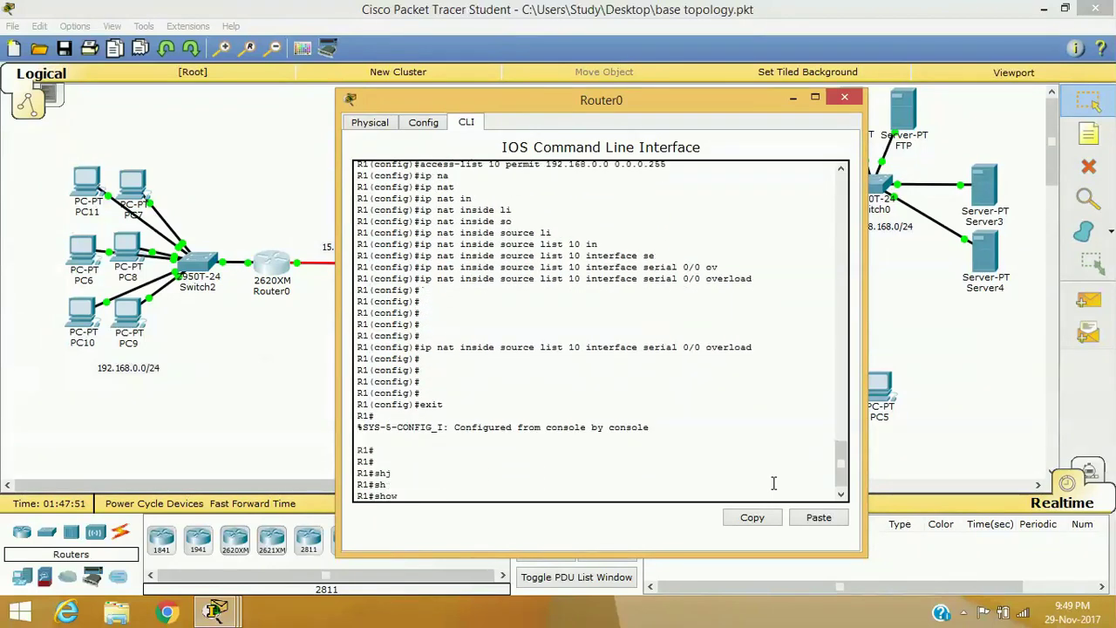
pyautogui.write('ip na')
pyautogui.press('Tab')
pyautogui.write('t')
pyautogui.press('Tab')
pyautogui.press('Return')
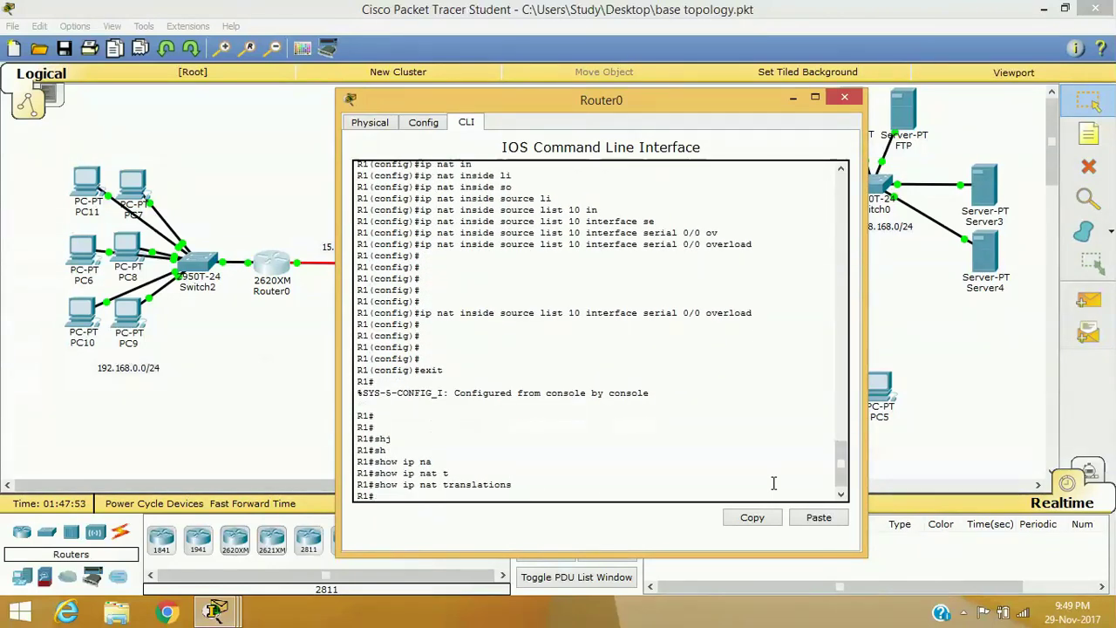
# Load 11.9.0.4 in PC7's web browser.
pyautogui.click(131, 180)
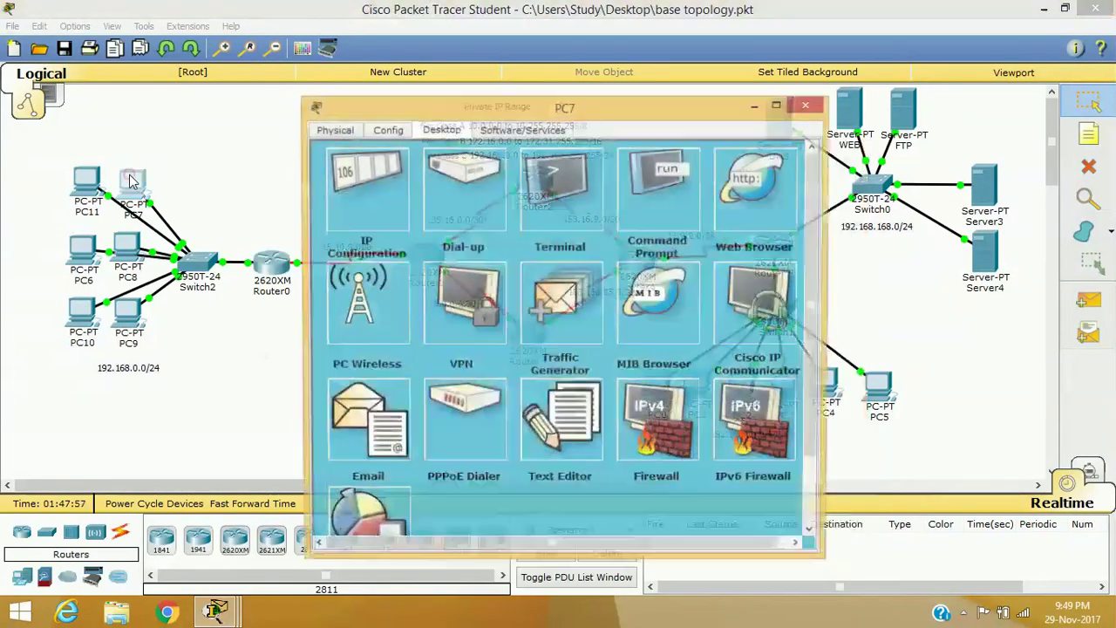
pyautogui.click(723, 188)
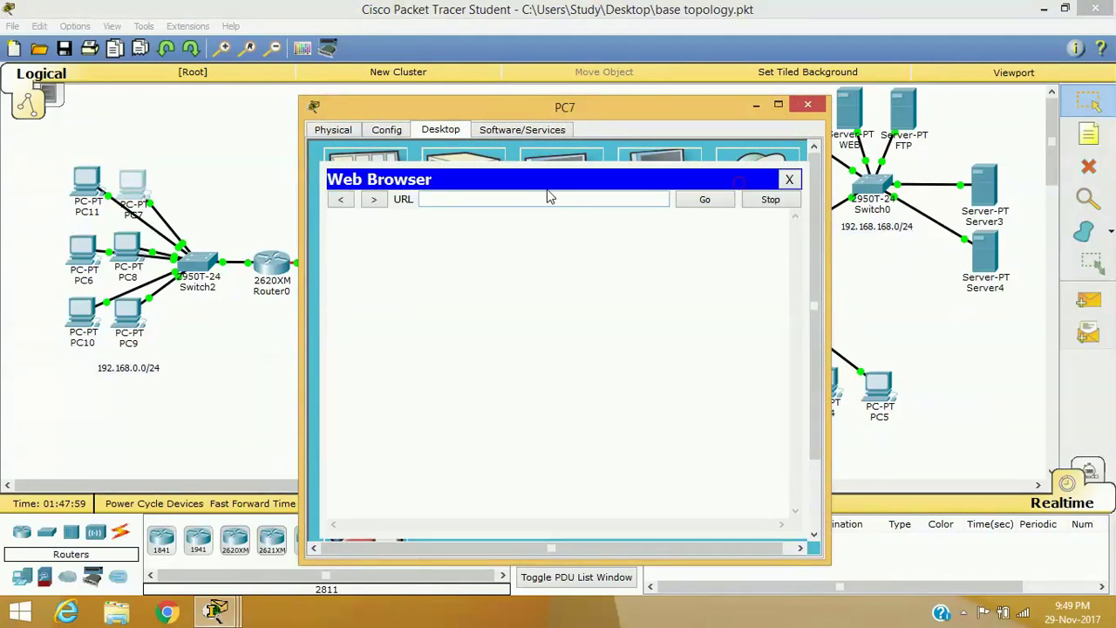
pyautogui.click(516, 201)
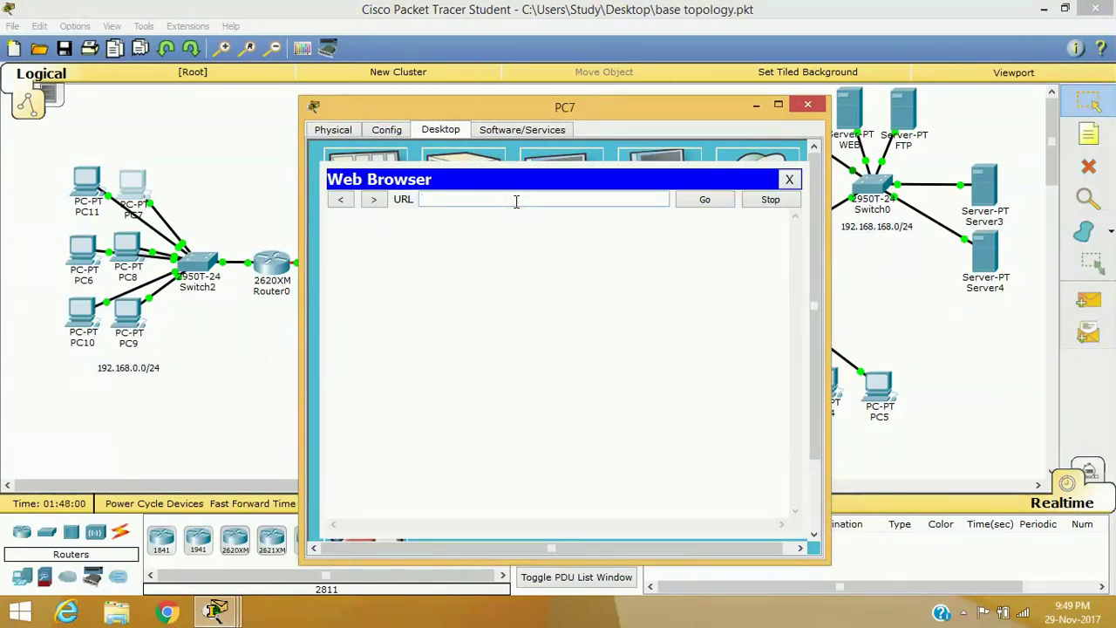
pyautogui.write('11.9.0.4')
pyautogui.press('Return')
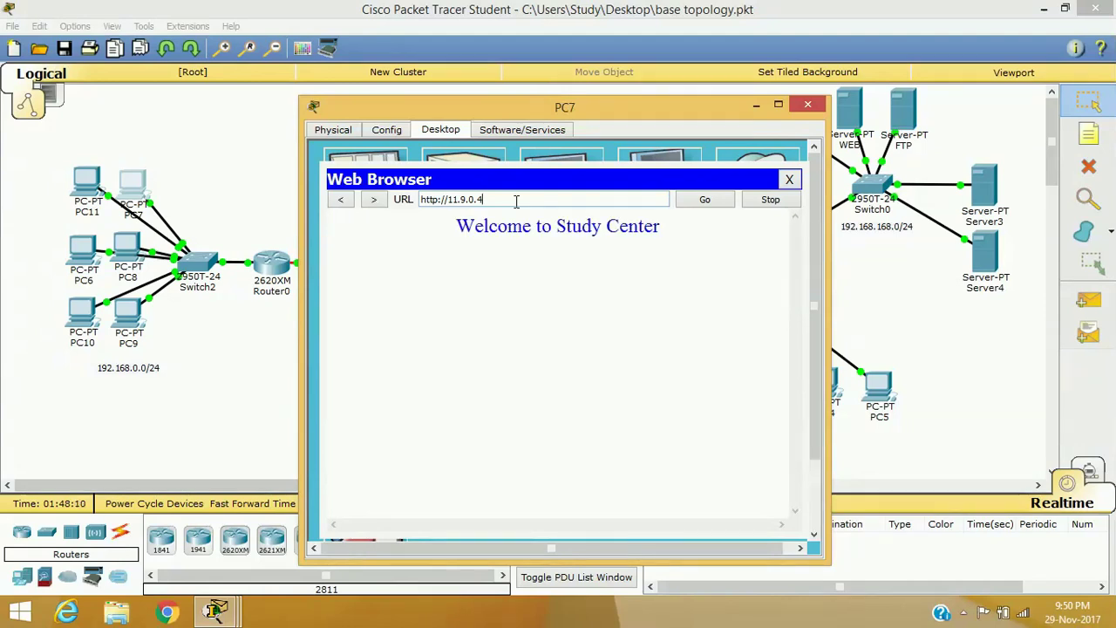
# Close PC7 and recheck Router0's NAT table, marking 192.168.0.2 and shared 15.10.9.1.
pyautogui.click(789, 178)
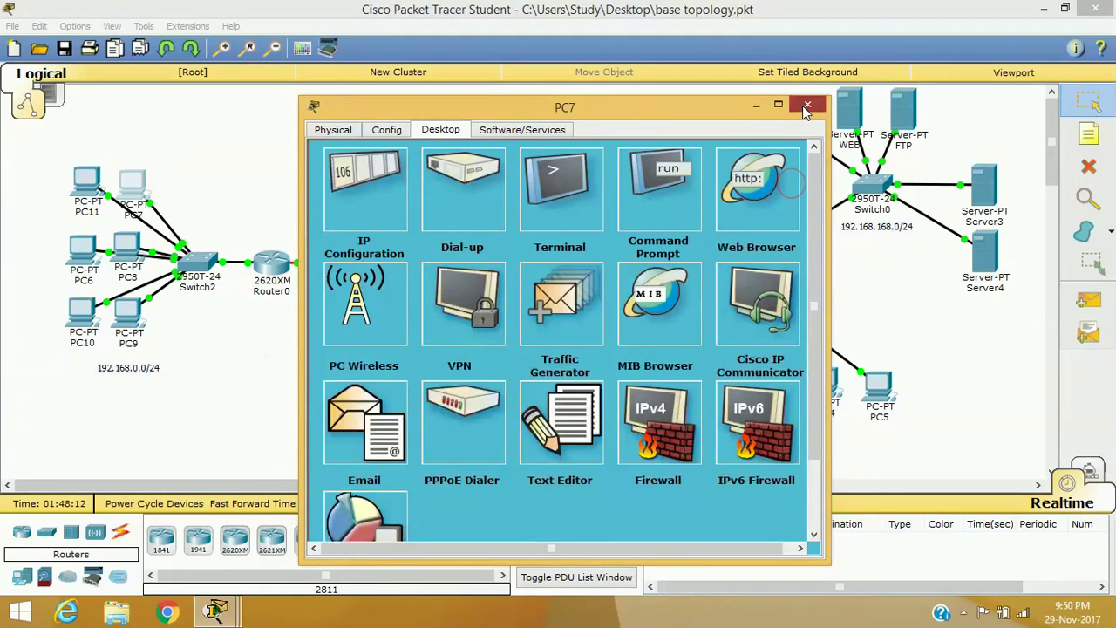
pyautogui.click(807, 107)
pyautogui.click(271, 266)
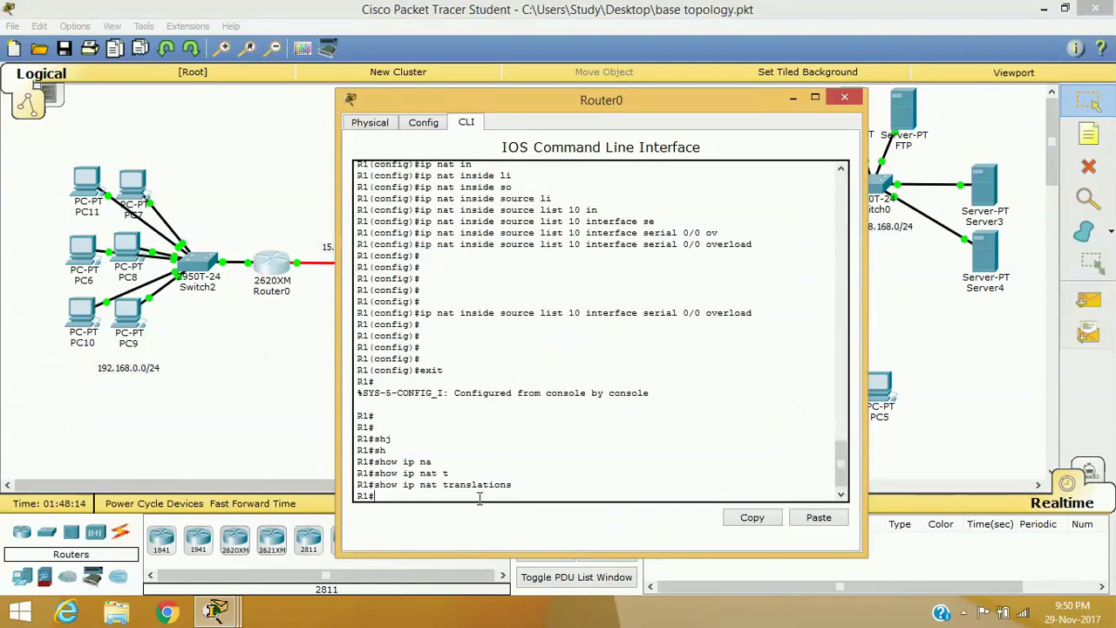
pyautogui.press('Up')
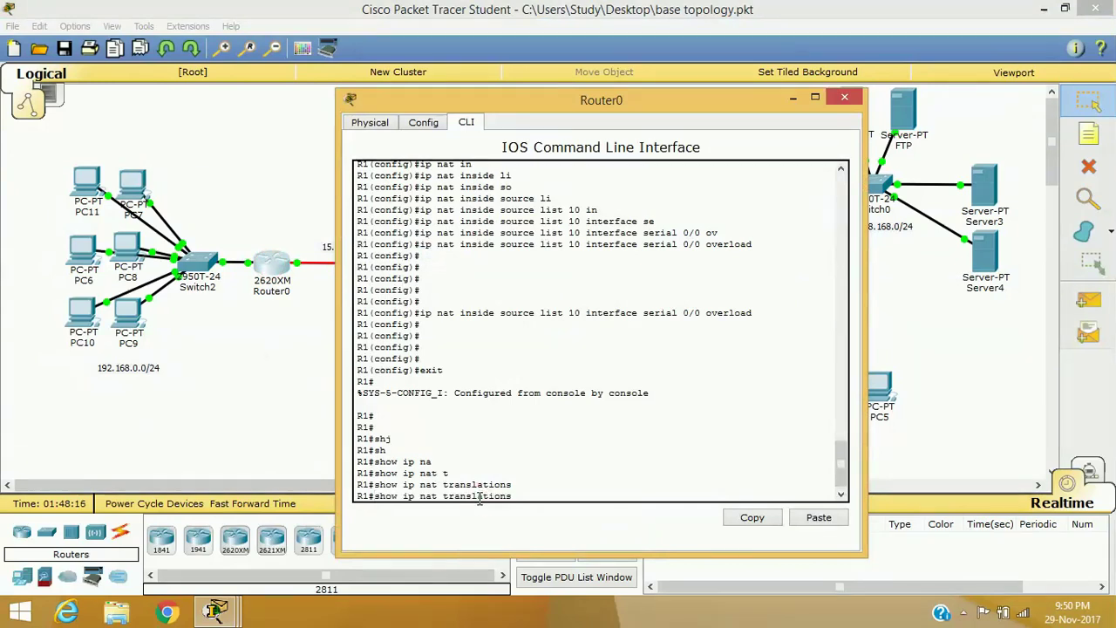
pyautogui.press('Return')
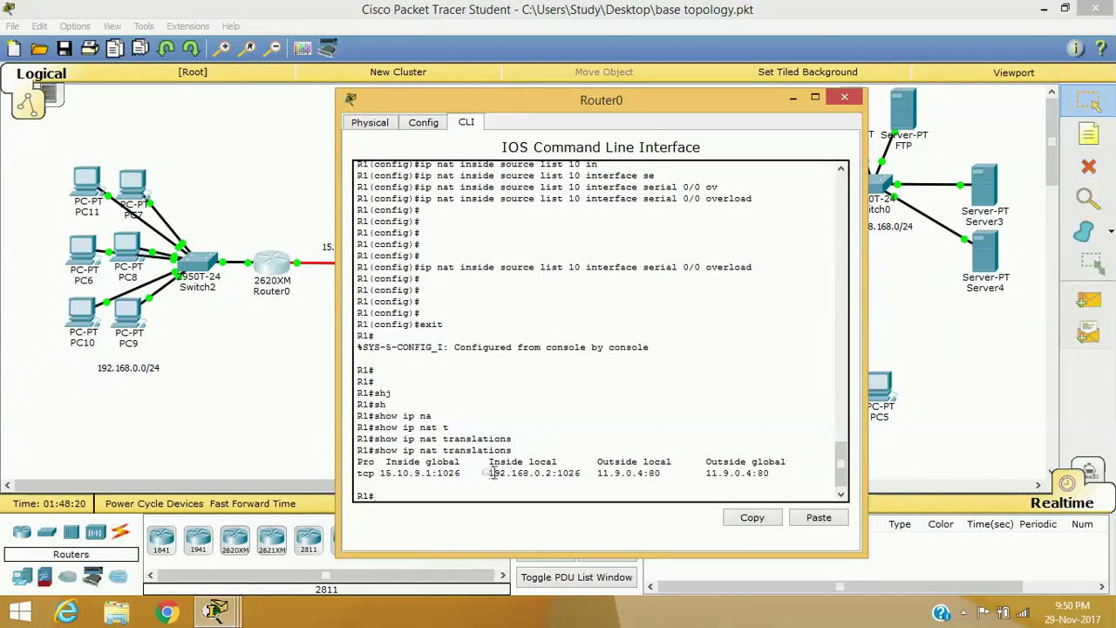
pyautogui.moveTo(492, 471); pyautogui.dragTo(553, 474)
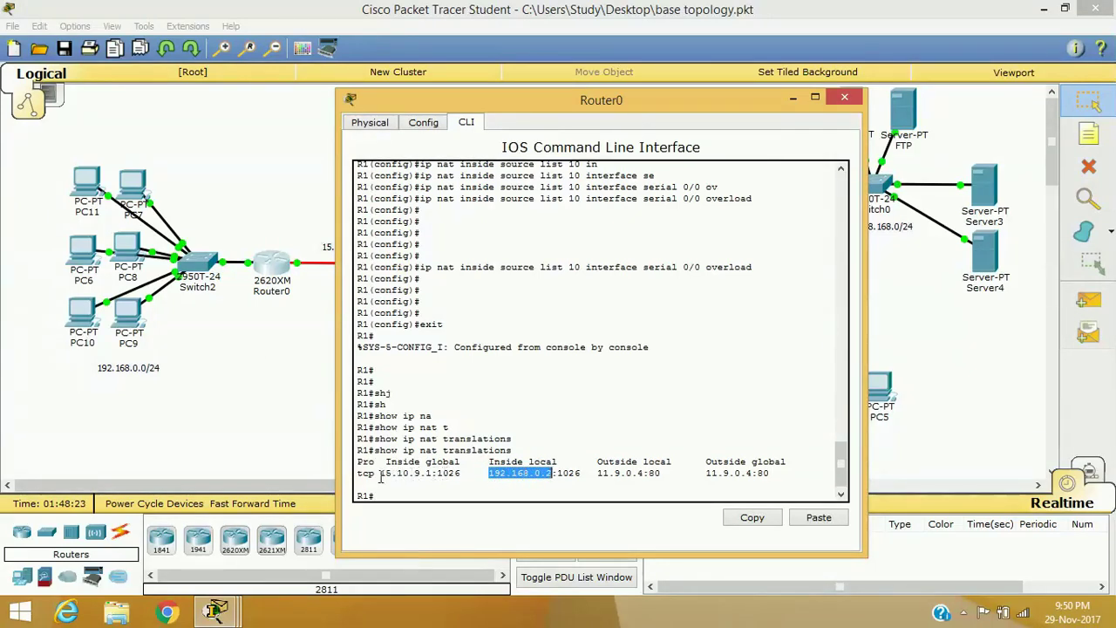
pyautogui.moveTo(380, 478); pyautogui.dragTo(422, 472)
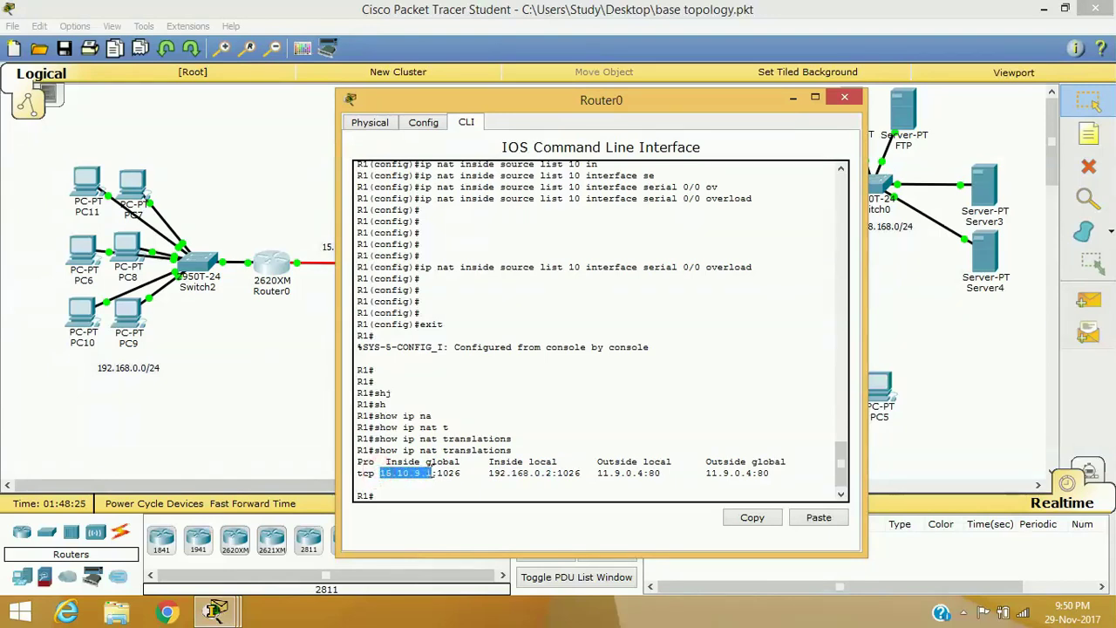
# Load the web page at 11.9.0.4 in PC8's Web Browser, then close the browser.
pyautogui.click(127, 248)
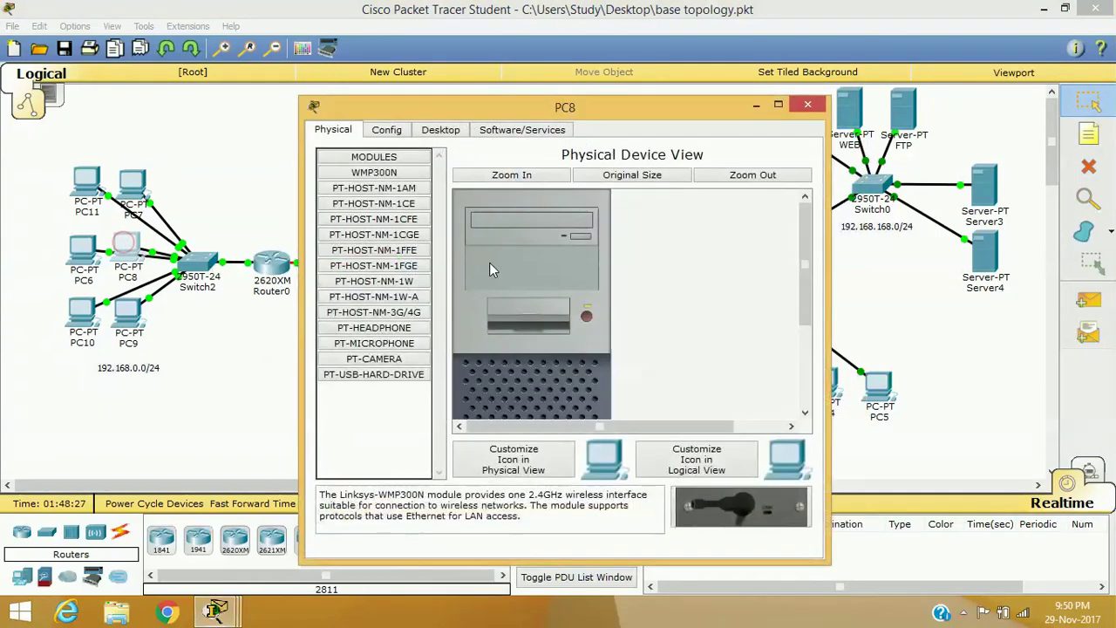
pyautogui.click(441, 129)
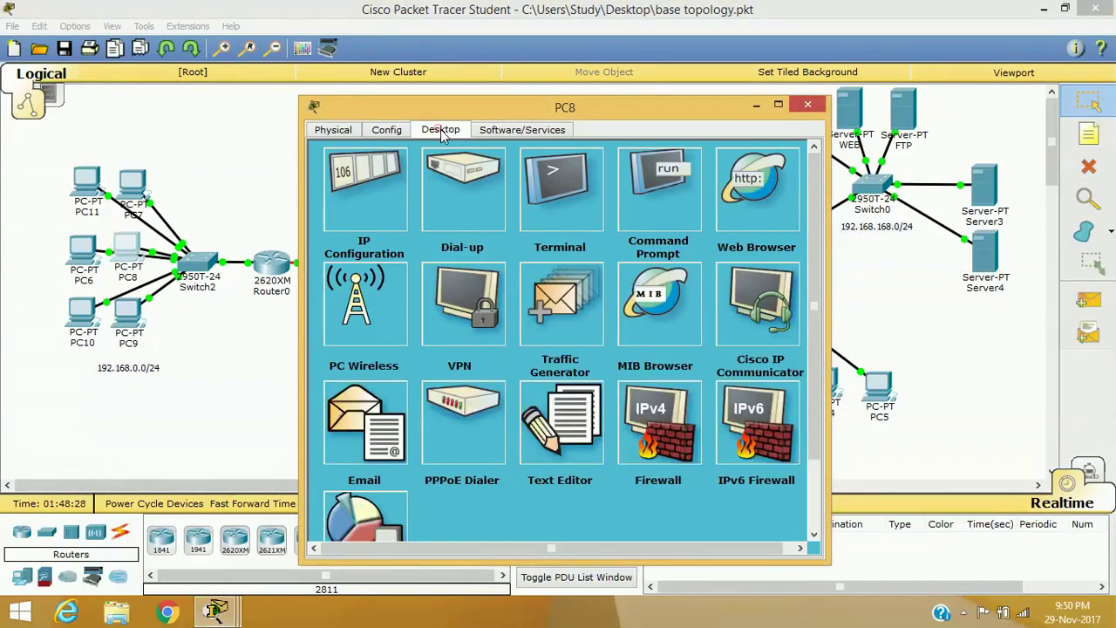
pyautogui.click(755, 187)
pyautogui.click(530, 200)
pyautogui.write('19')
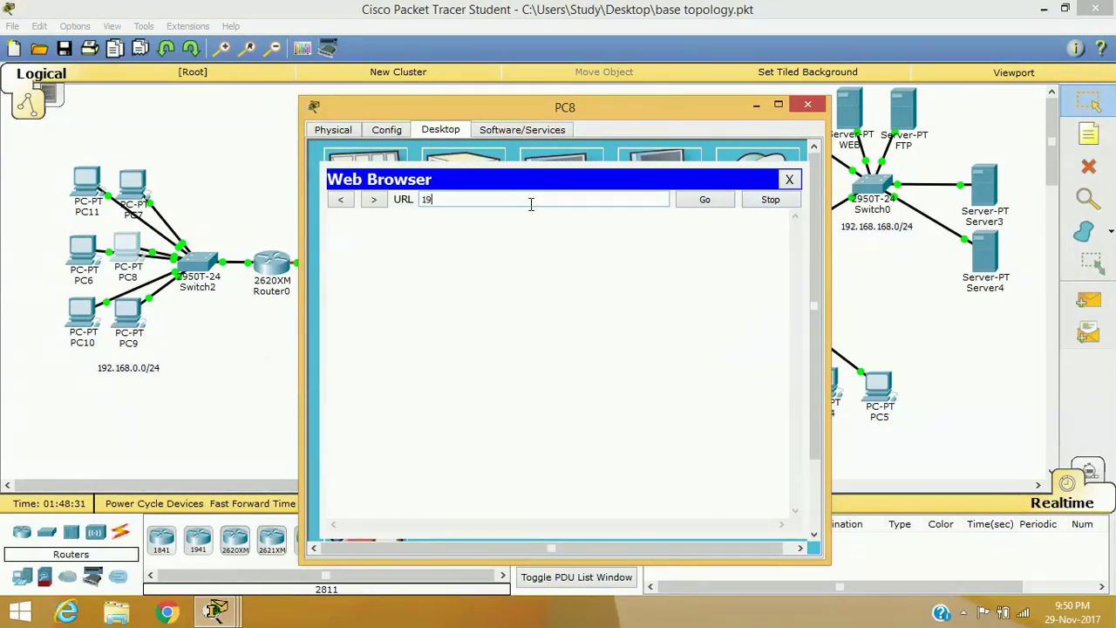
pyautogui.write('.9.0.')
pyautogui.write('4')
pyautogui.press('Return')
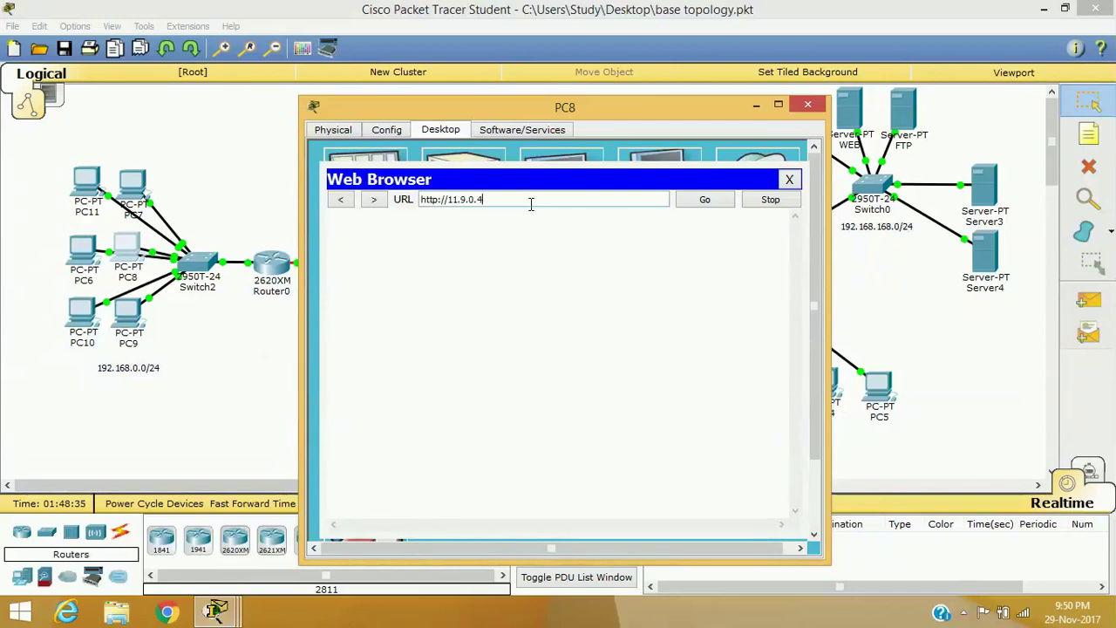
pyautogui.click(790, 181)
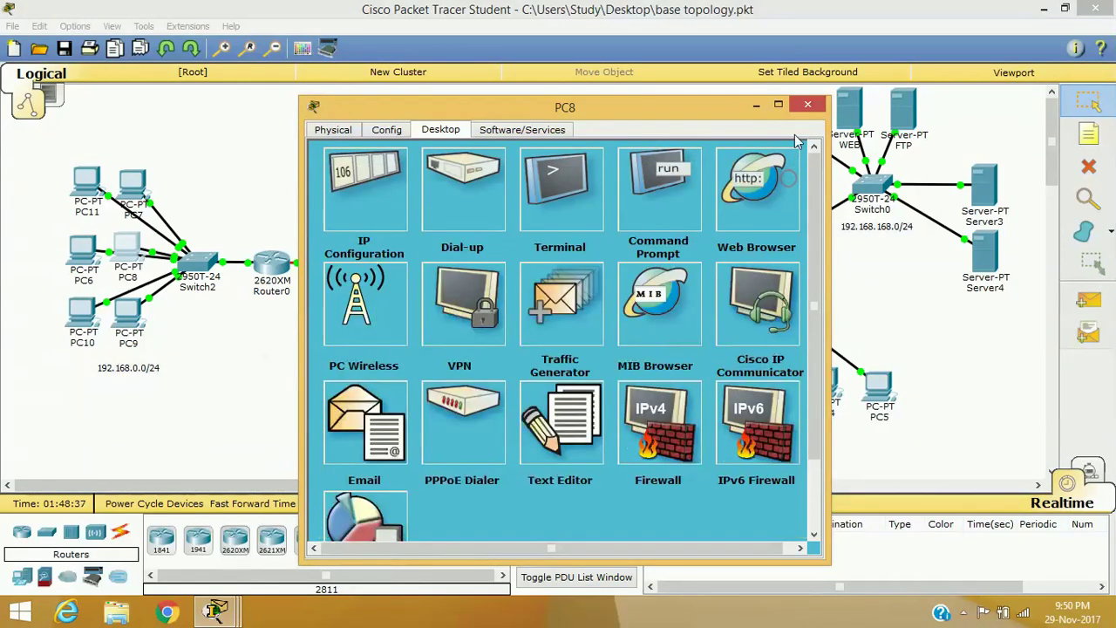
# Close PC8 and run show ip nat translations in Router0's CLI.
pyautogui.click(805, 112)
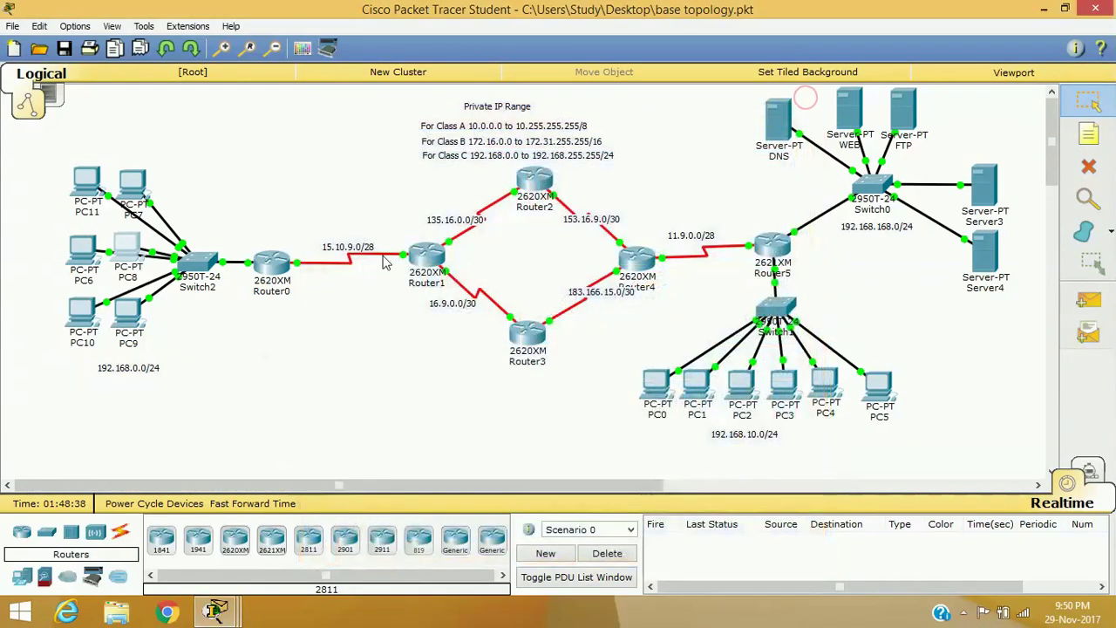
pyautogui.click(270, 277)
pyautogui.click(767, 331)
pyautogui.press('Up')
pyautogui.press('Return')
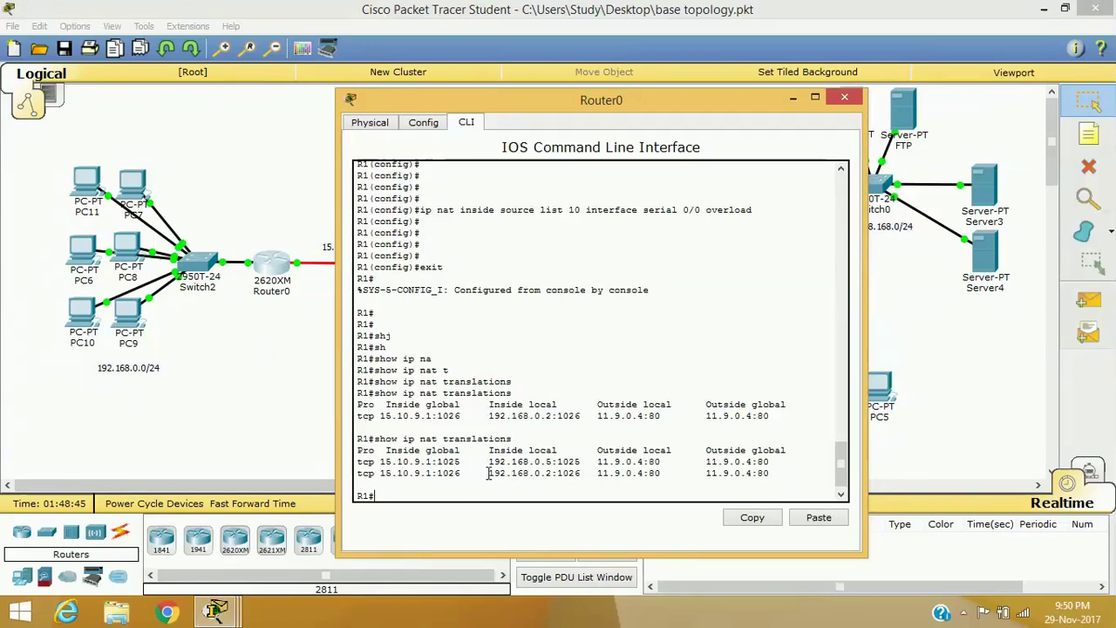
# Highlight PC7's 192.168.0.2, the shared global address 15.10.9.1, and ports 1026 and 1025.
pyautogui.click(549, 472)
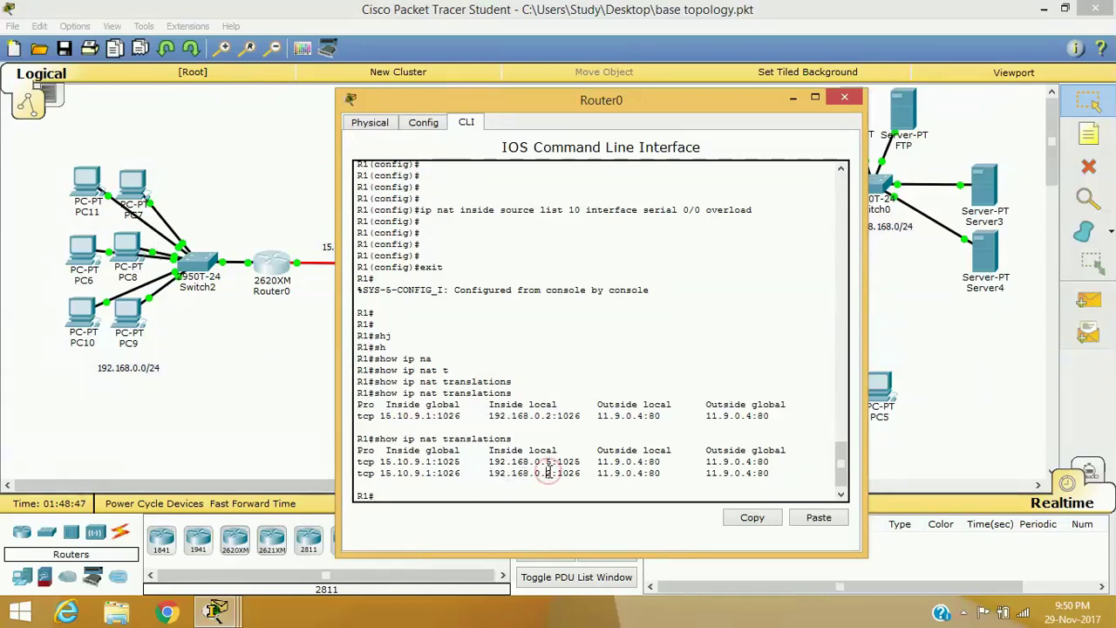
pyautogui.moveTo(488, 472); pyautogui.dragTo(535, 468)
pyautogui.click(542, 482)
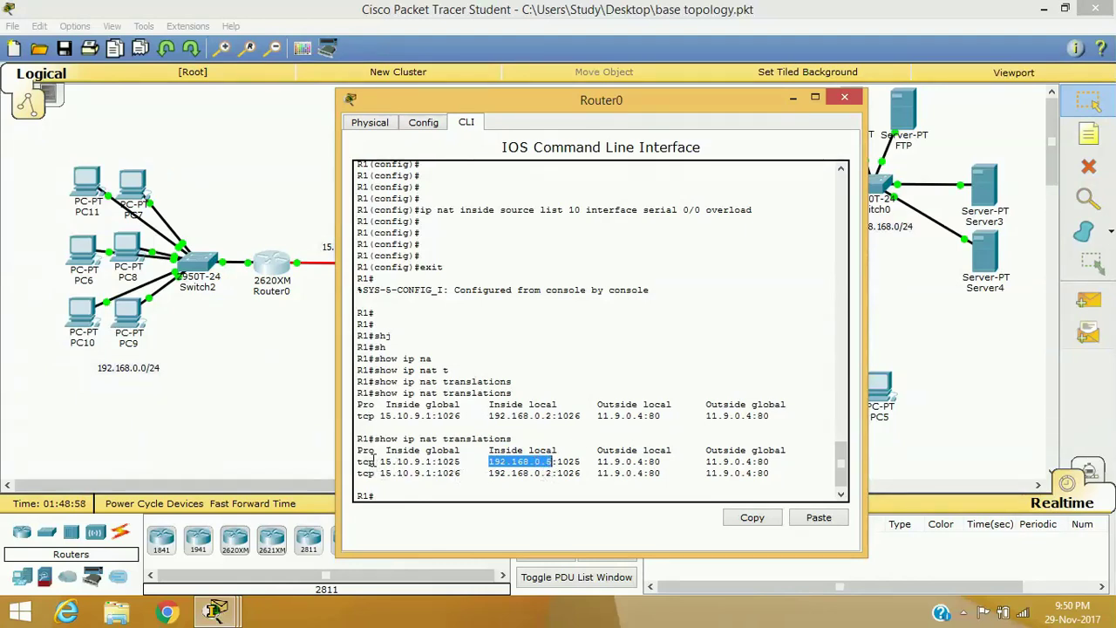
pyautogui.moveTo(380, 461); pyautogui.dragTo(423, 463)
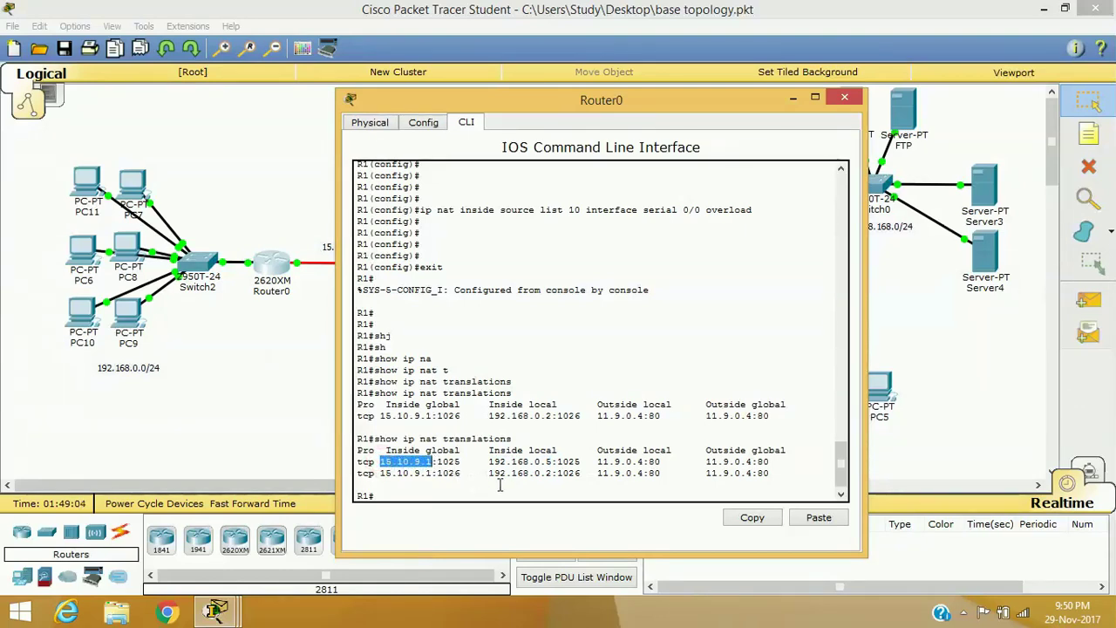
pyautogui.click(554, 472)
pyautogui.moveTo(547, 472); pyautogui.dragTo(577, 473)
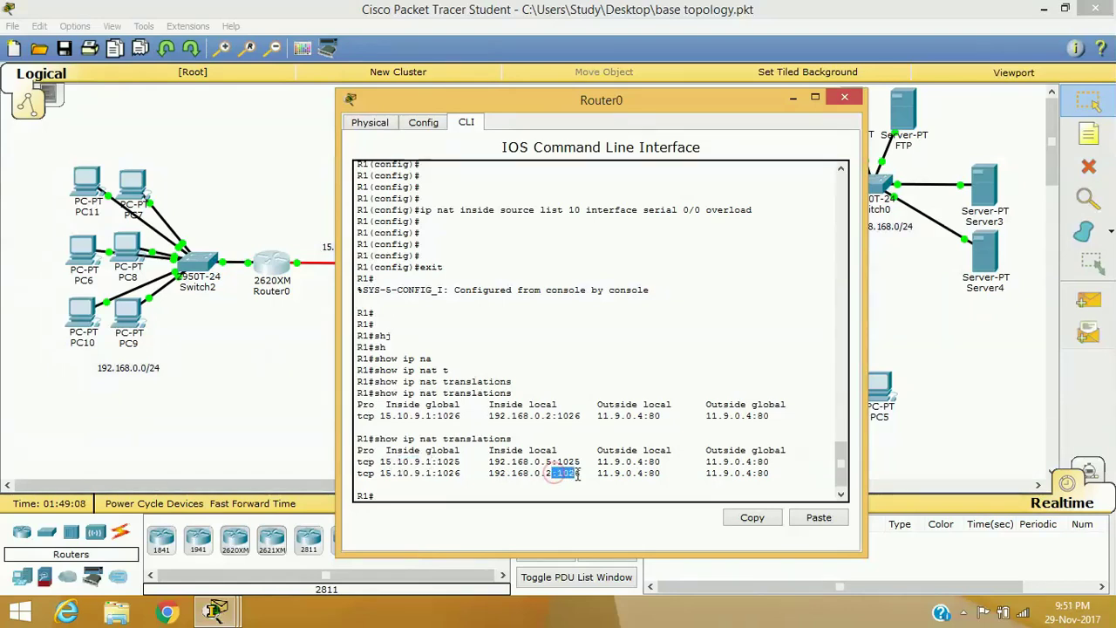
pyautogui.click(438, 461)
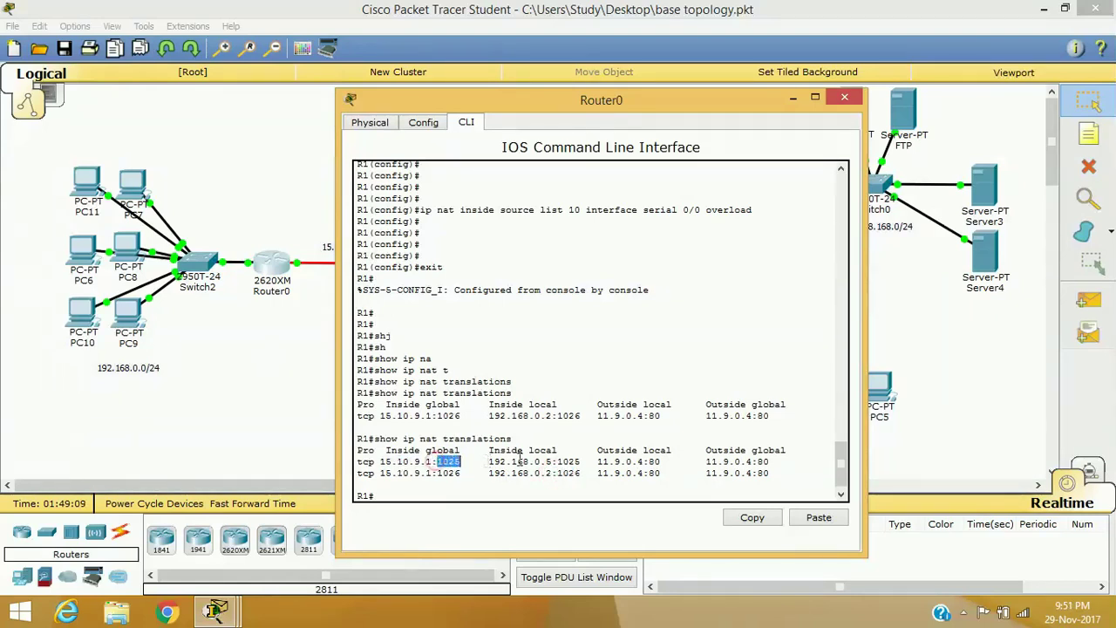
pyautogui.doubleClick(445, 472)
pyautogui.doubleClick(445, 461)
# Reposition the console and highlight ports 1025 and 1026 in the two translation entries.
pyautogui.moveTo(684, 99); pyautogui.dragTo(696, 360)
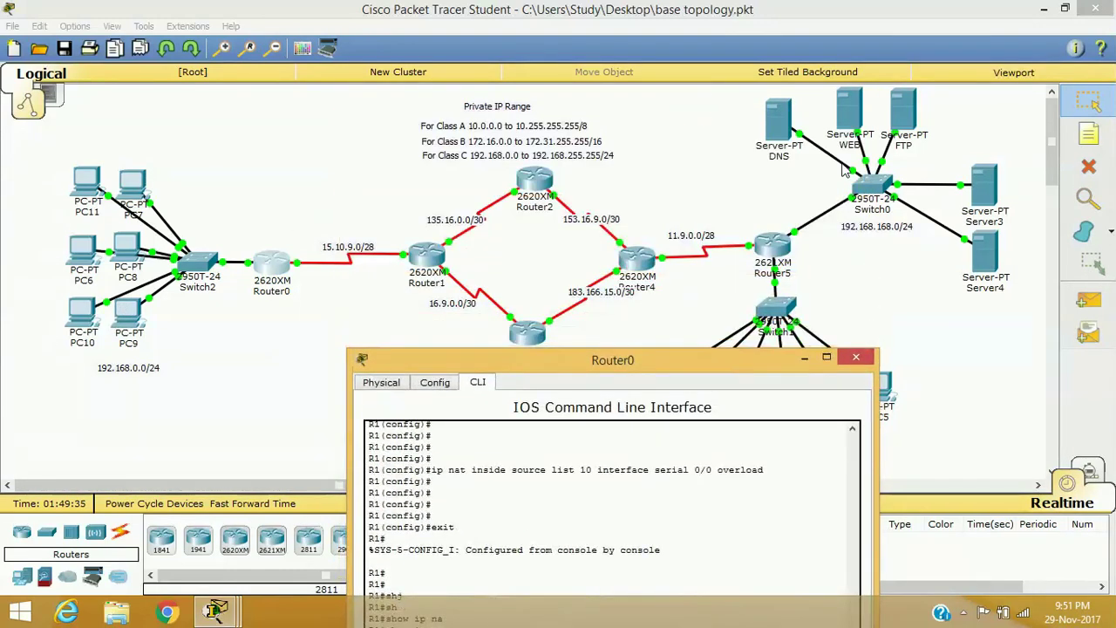
pyautogui.moveTo(505, 366); pyautogui.dragTo(524, 141)
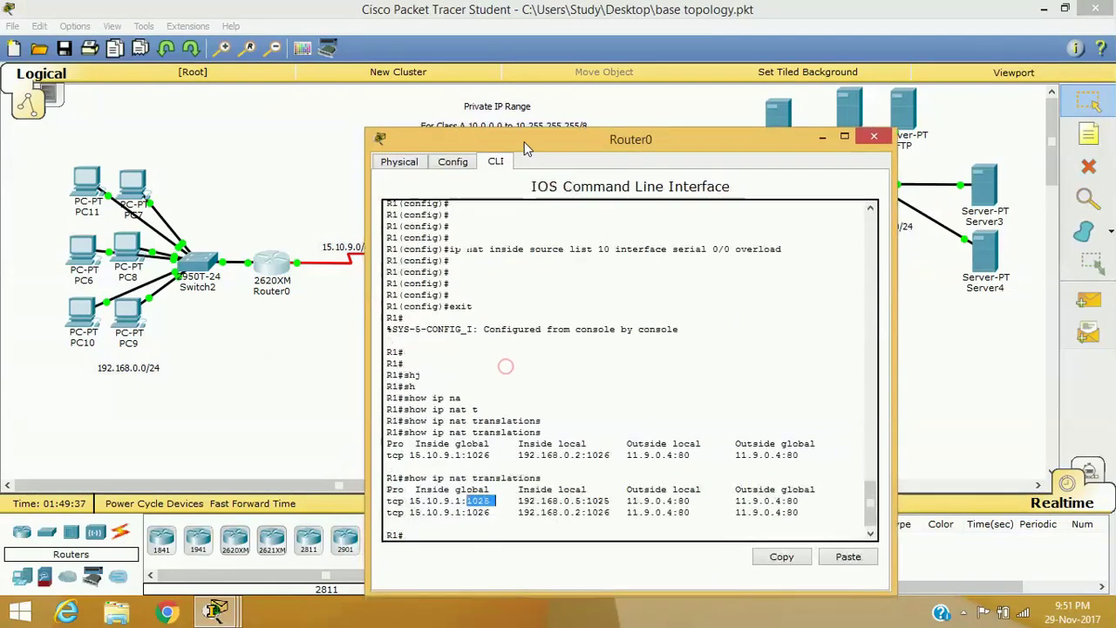
pyautogui.moveTo(495, 496); pyautogui.dragTo(406, 498)
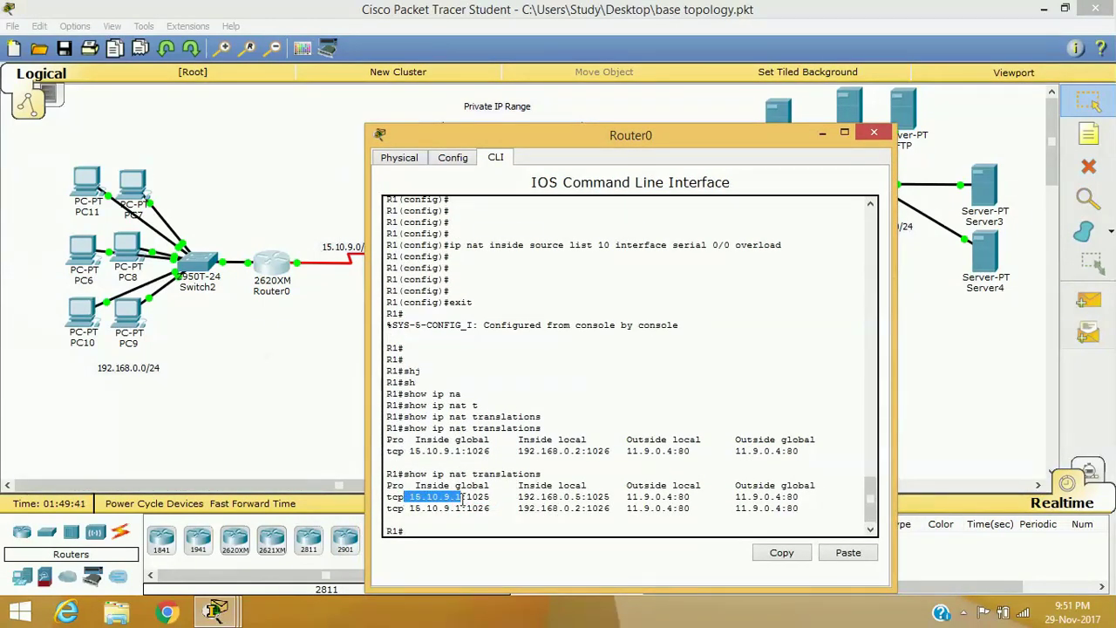
pyautogui.moveTo(466, 508); pyautogui.dragTo(491, 507)
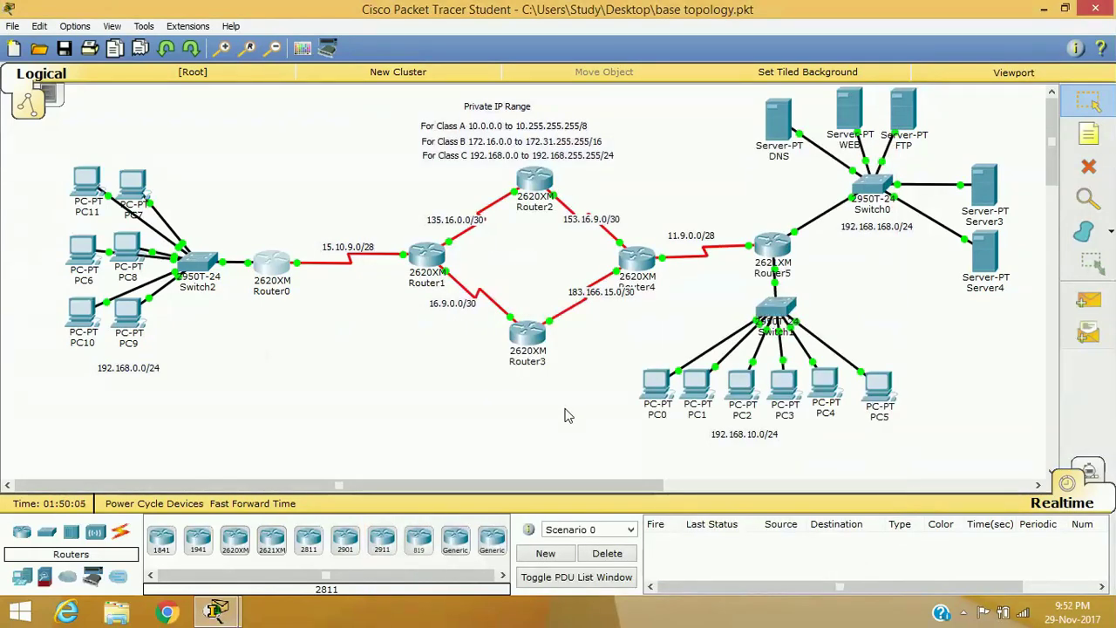